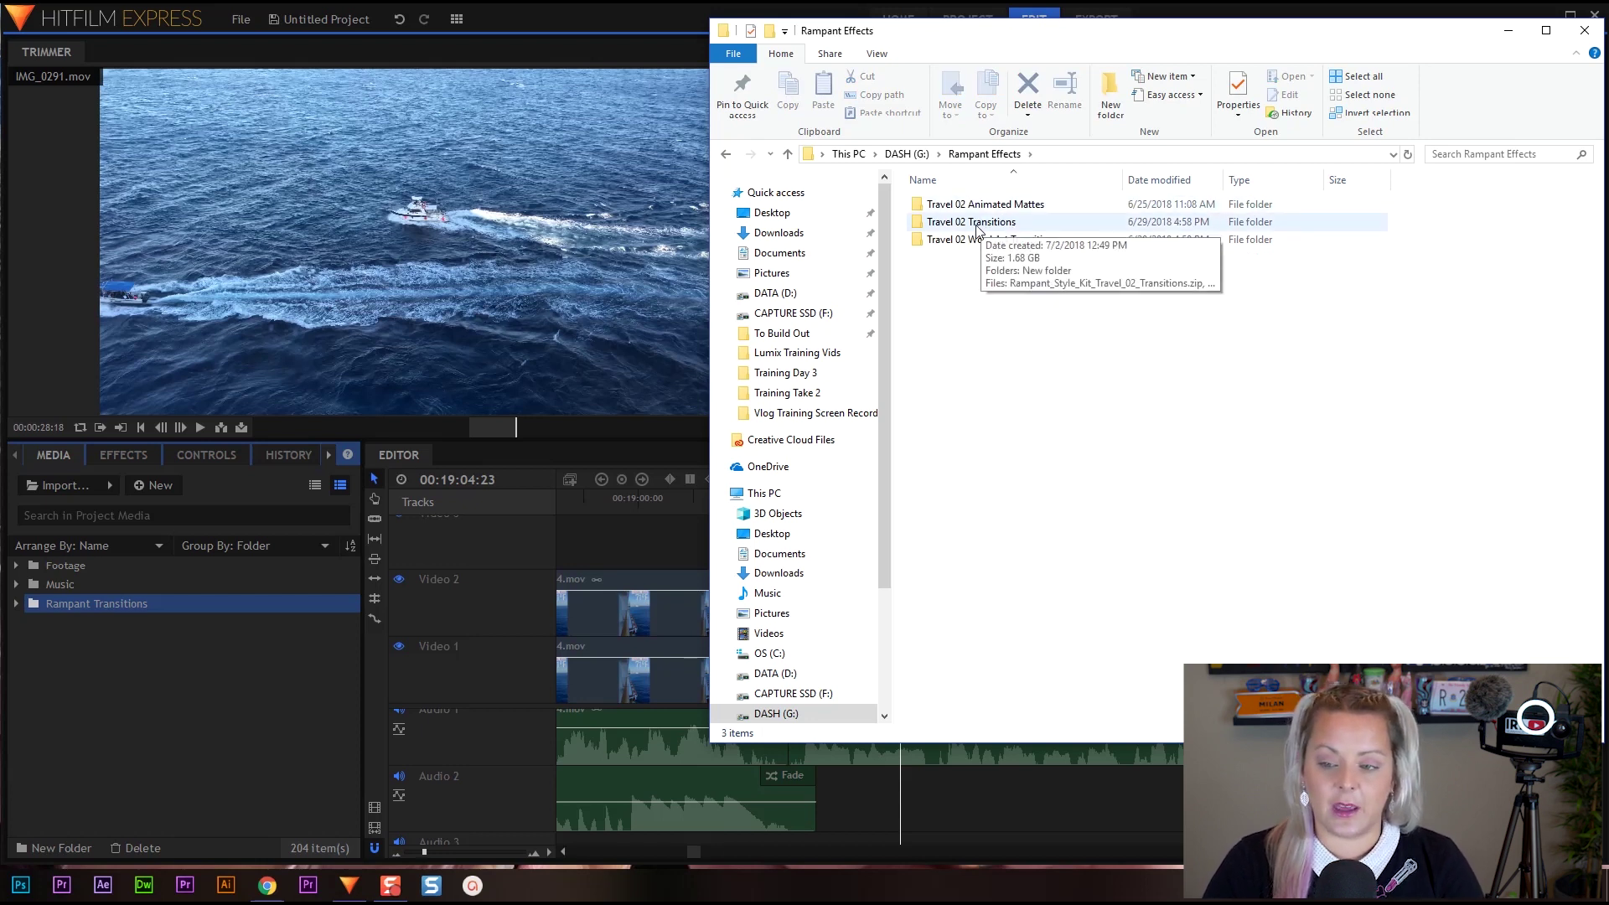
Step: Import Rampant_Style_Kit_Travel_02_Transitions_001.mov and 002.mov from the Travel 02 Transitions folder into the Rampant Transitions media folder
double_click(977, 225)
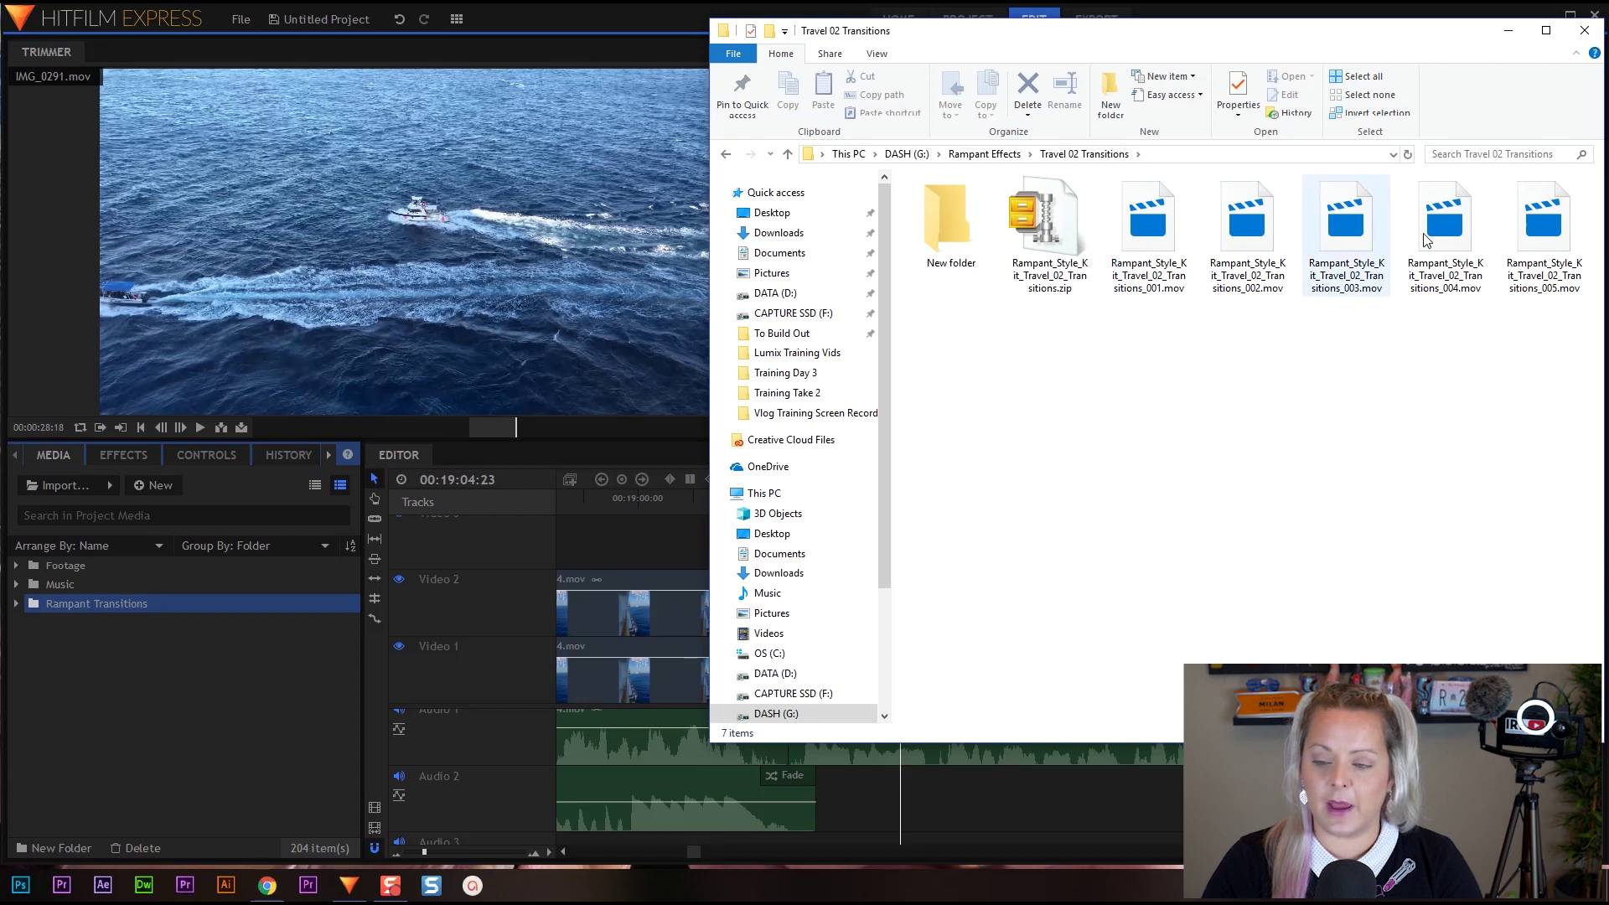
left_click(1140, 239)
left_click(1247, 226, "ctrl")
left_click_drag(1151, 231, 118, 607)
left_click(218, 770)
Step: Preview transition clips 001 and 002 from the Rampant Transitions folder by playing each one in the trimmer
left_click(184, 647)
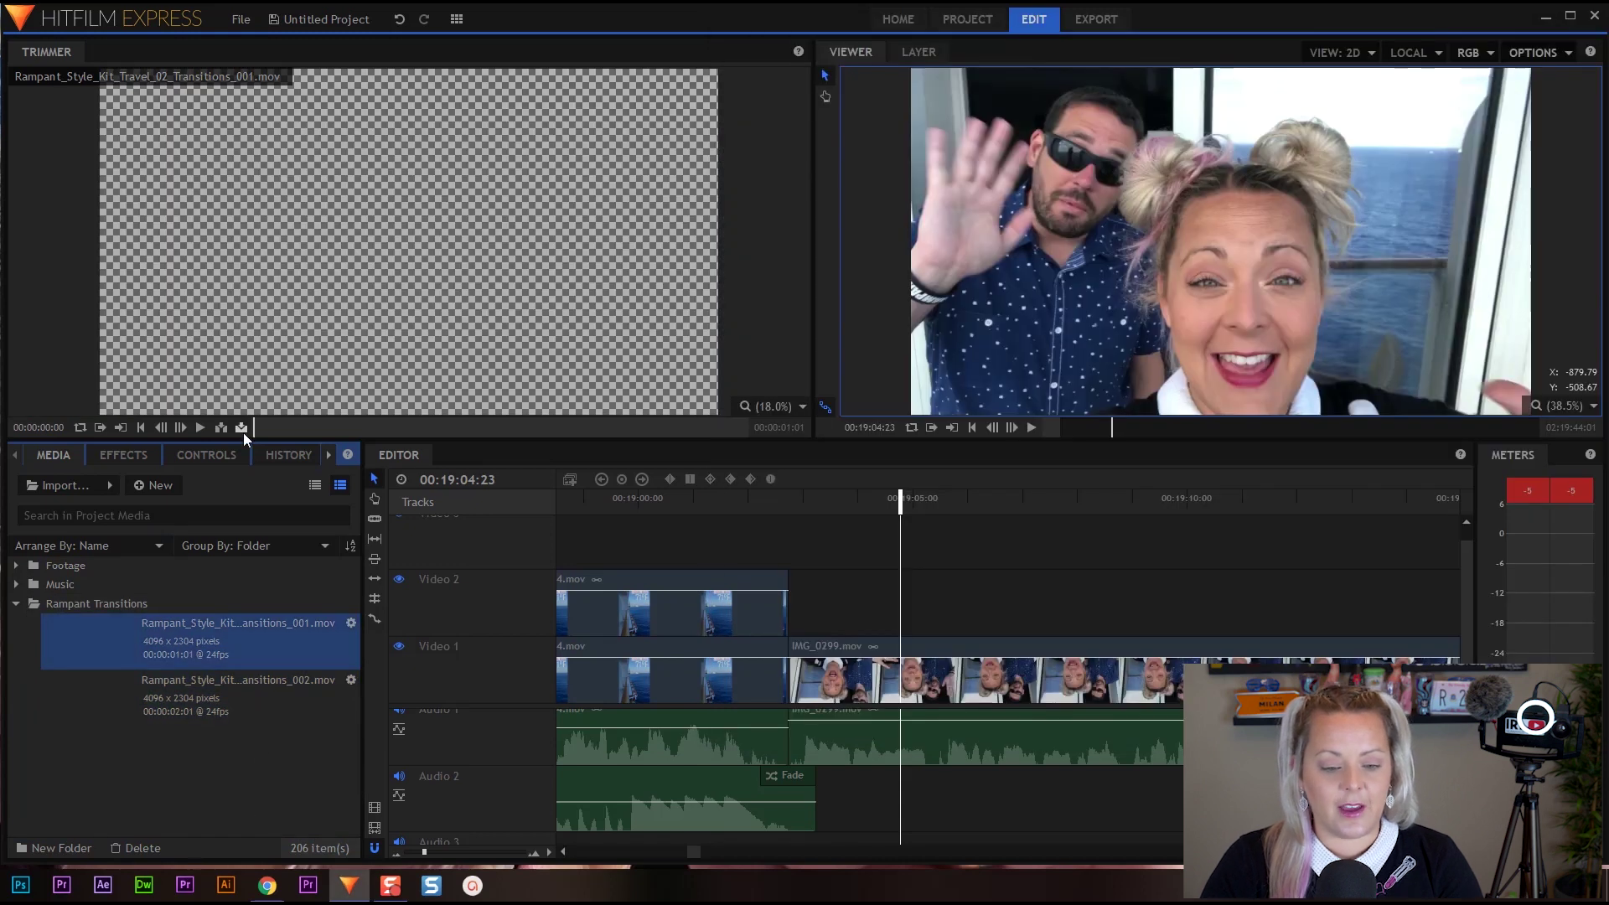
left_click(200, 427)
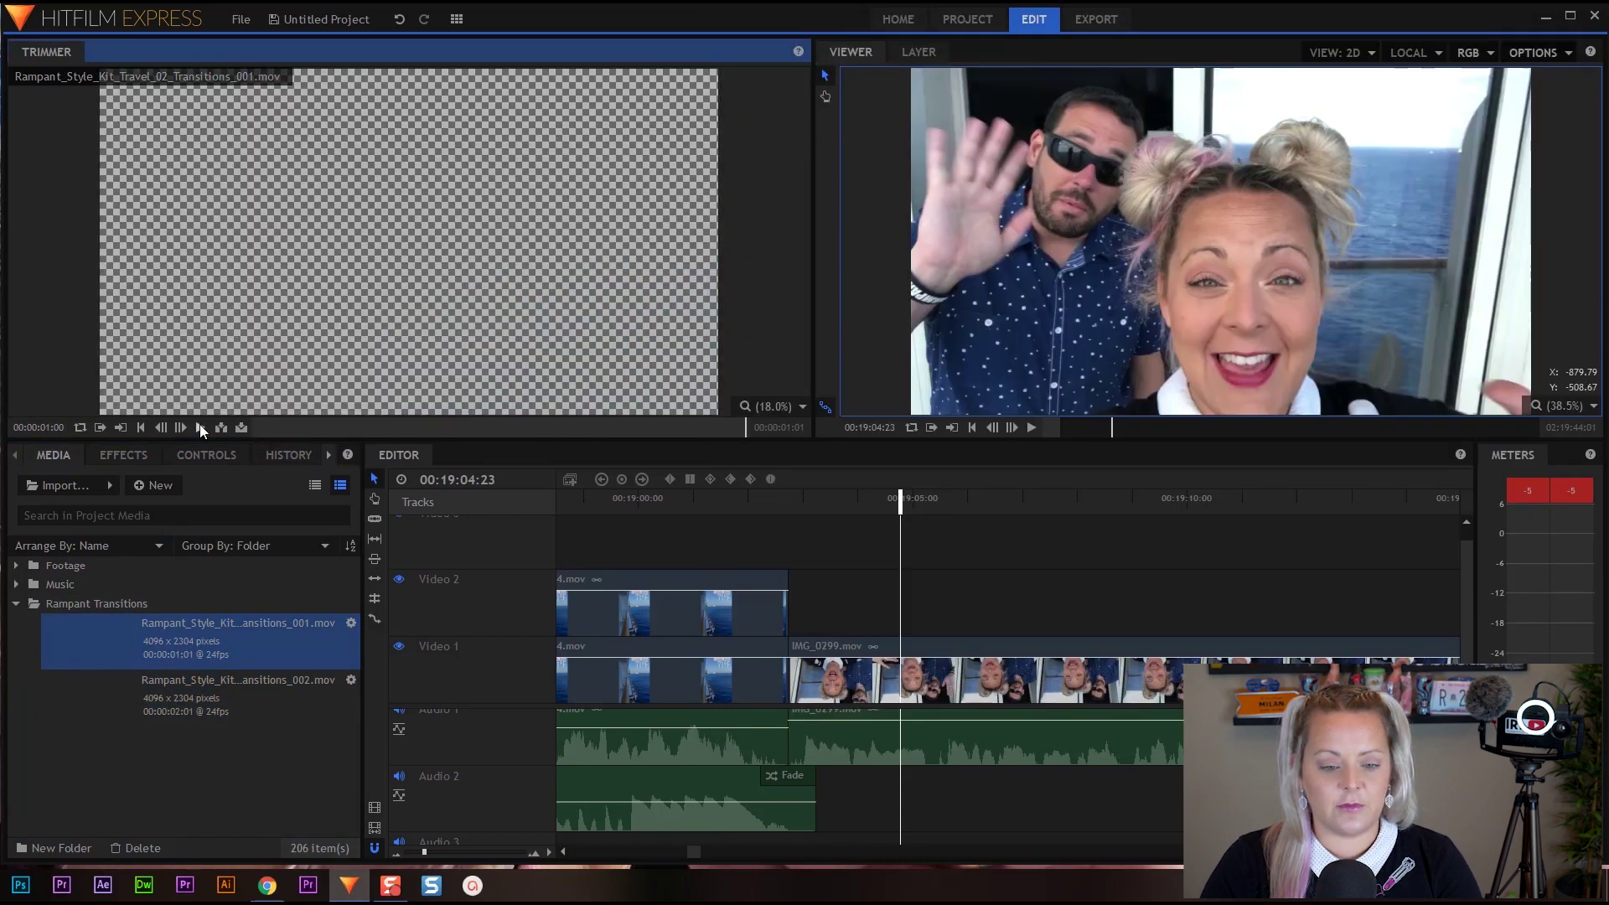
left_click(223, 696)
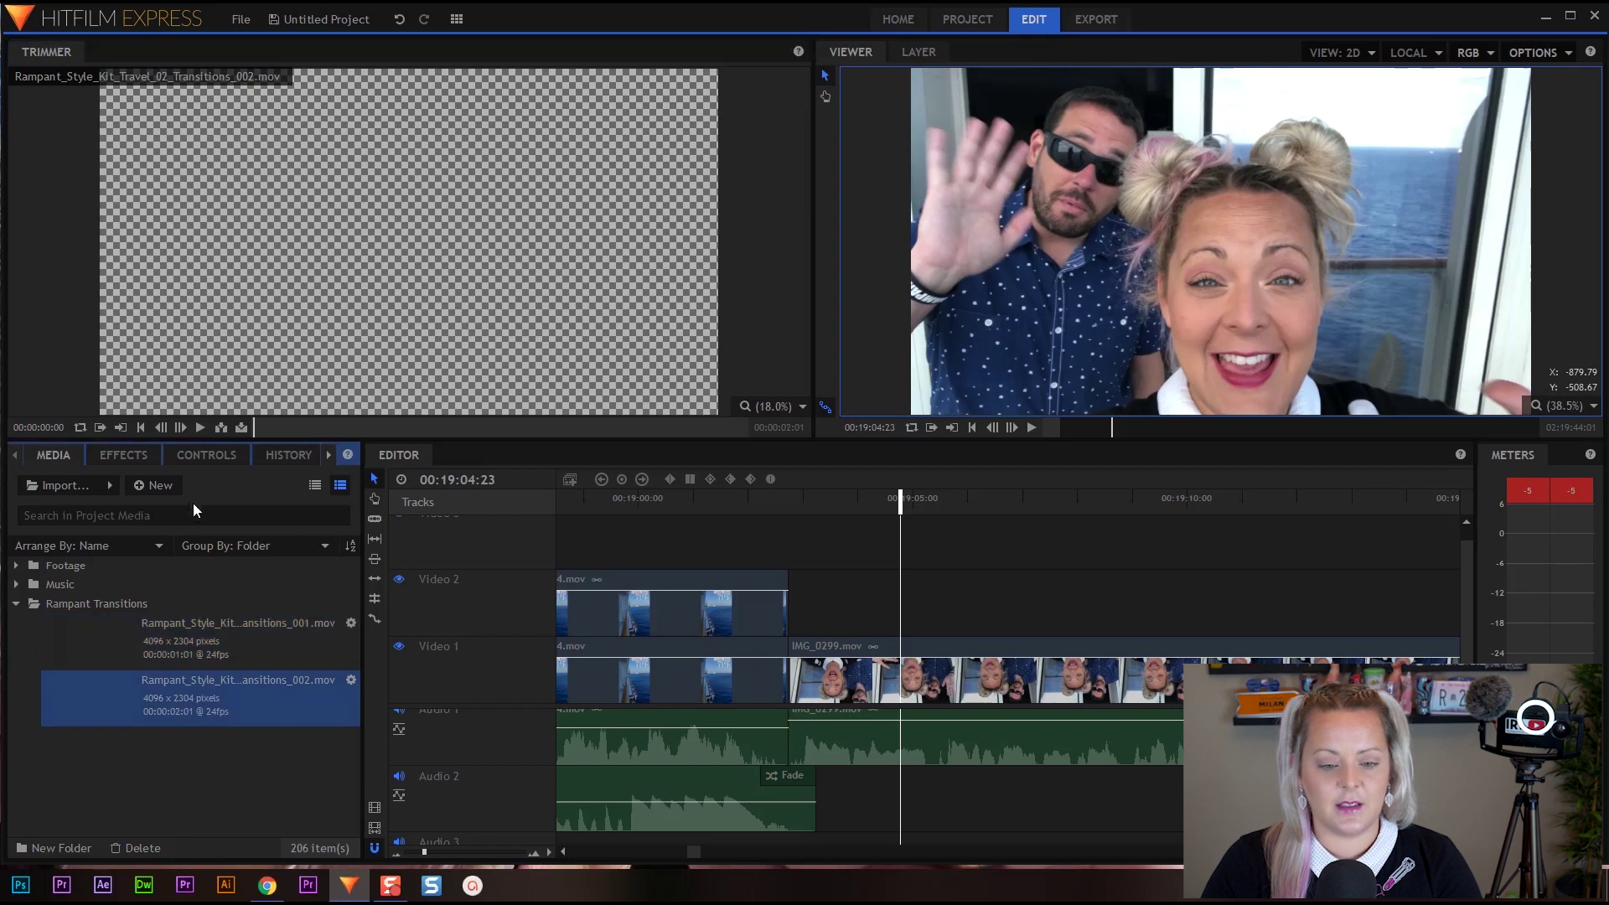
left_click(200, 430)
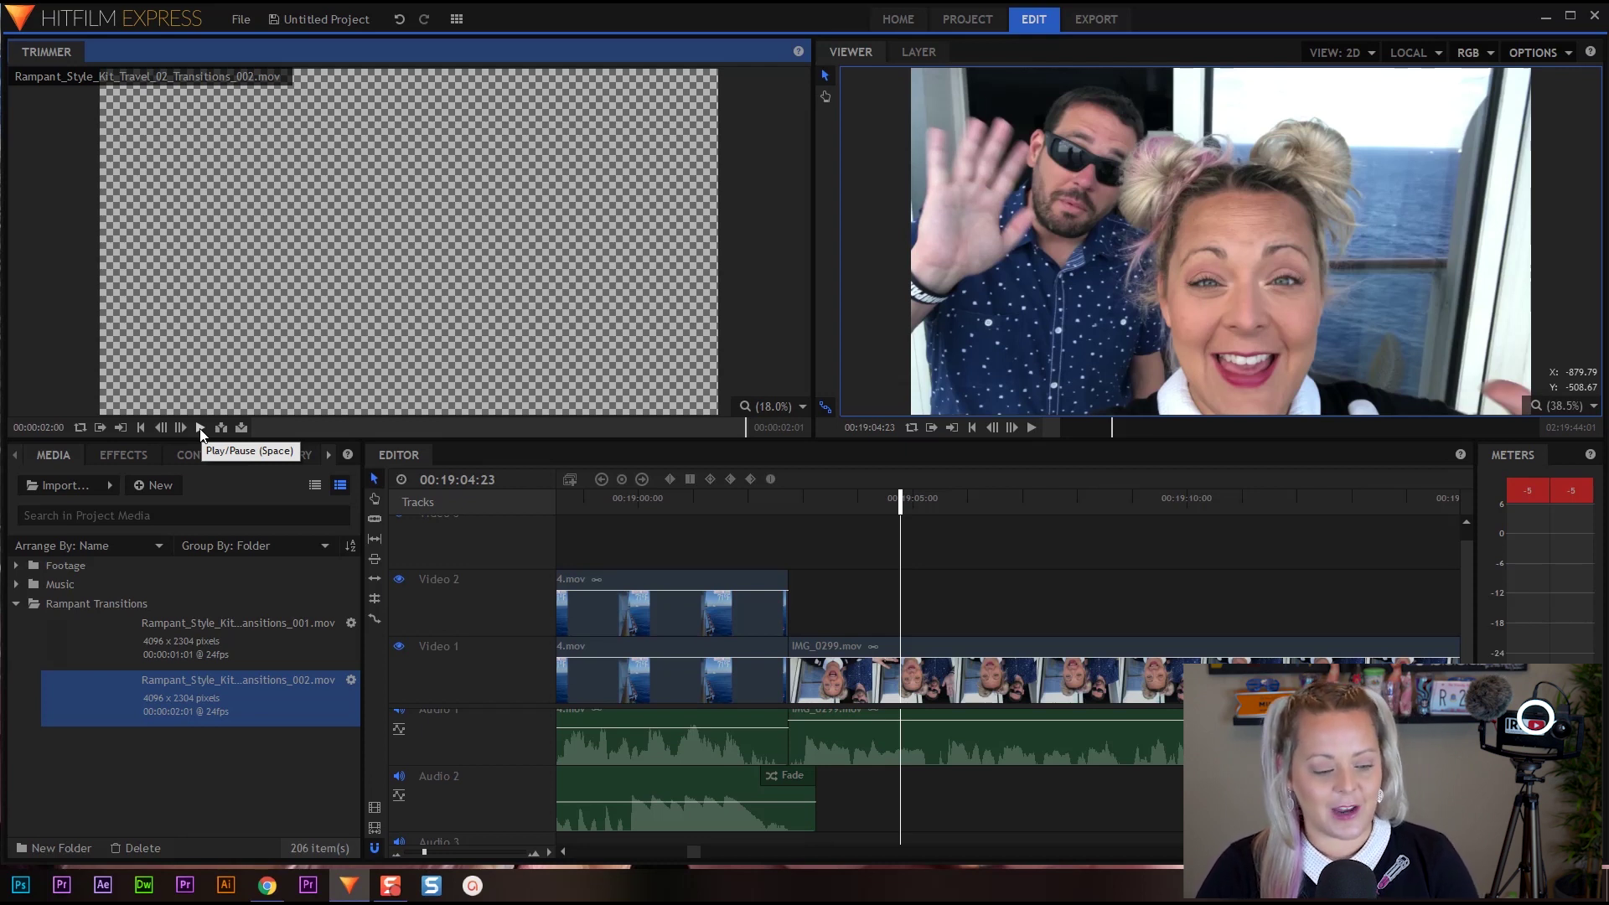
Step: Trim transition 001 to start at 00:00:00:06 and place it on Video 3 at the cut between IMG_0294.mov and IMG_0299.mov
left_click(213, 635)
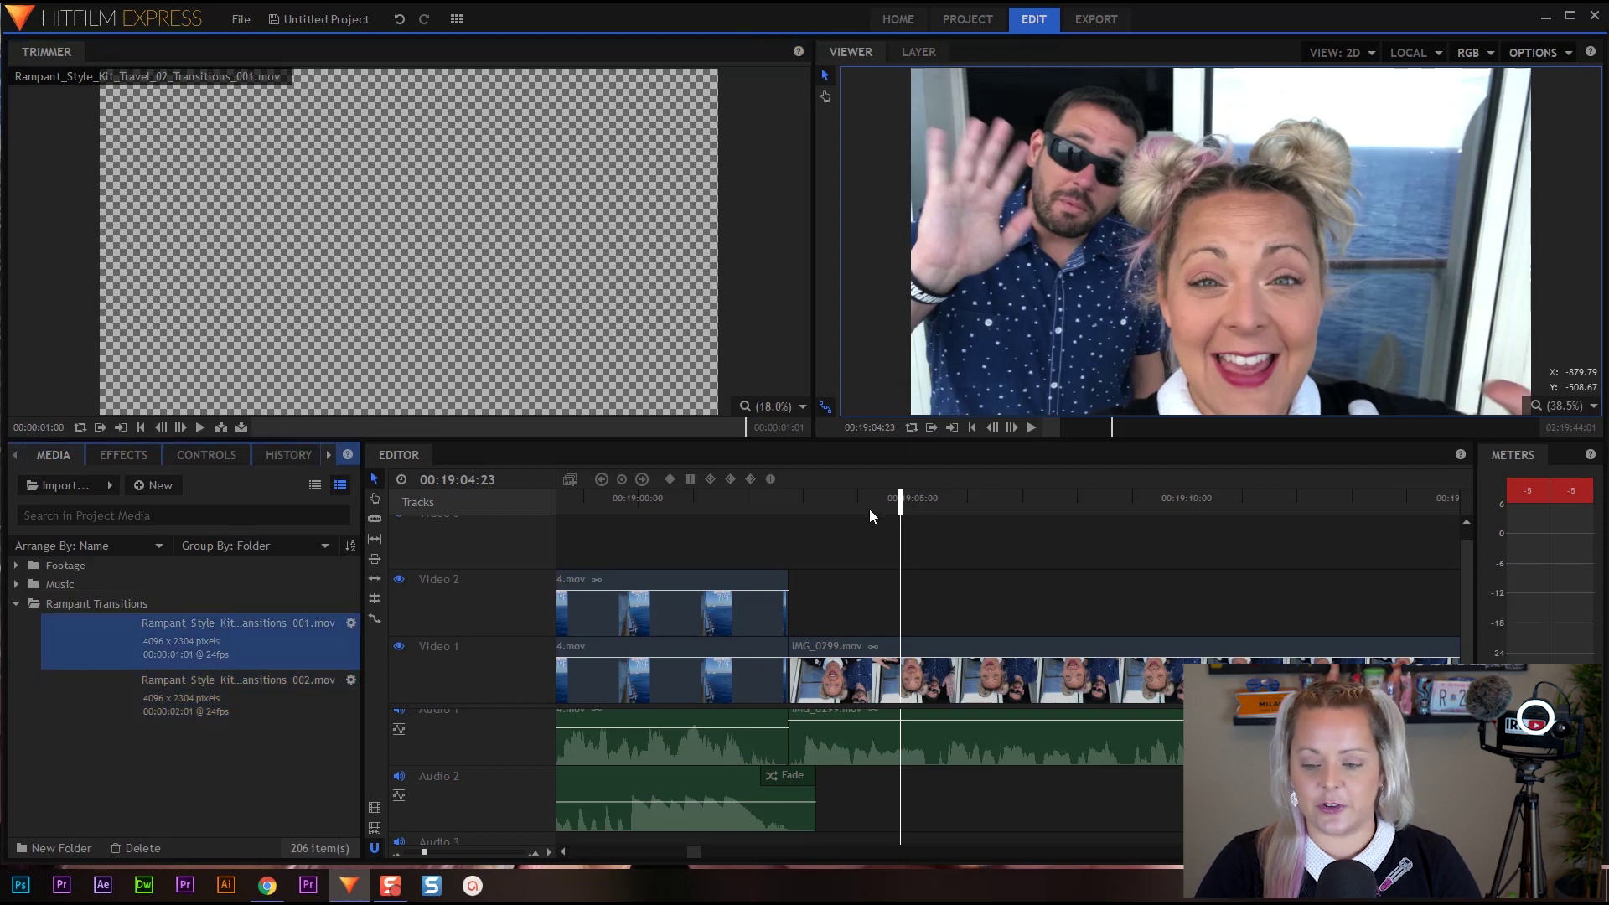
left_click_drag(900, 503, 856, 508)
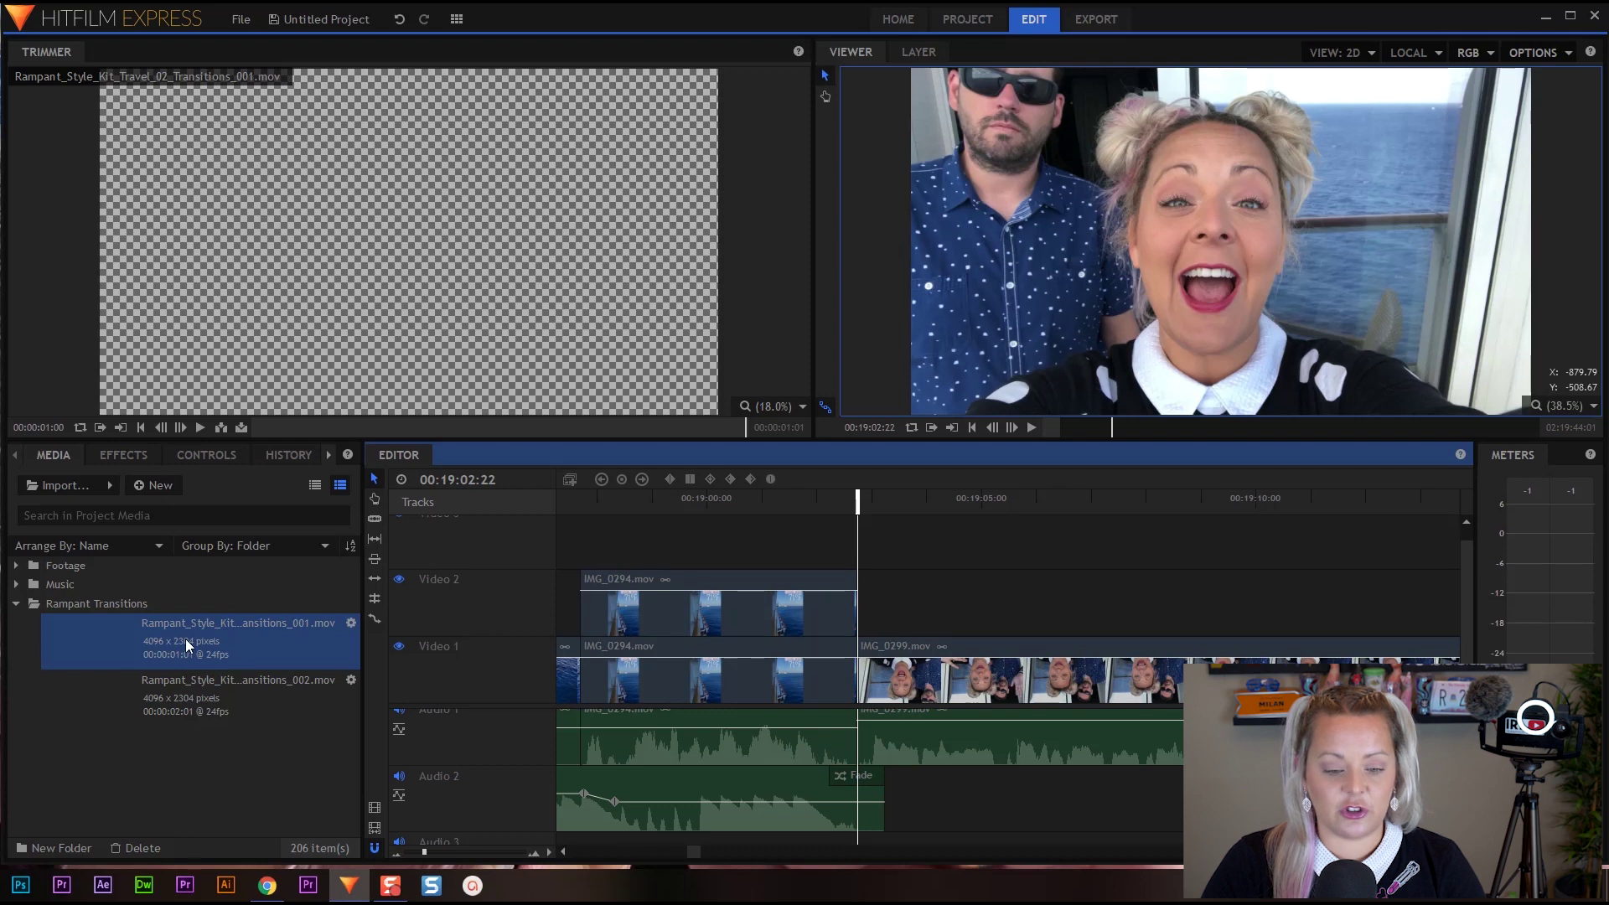
left_click_drag(737, 425, 363, 423)
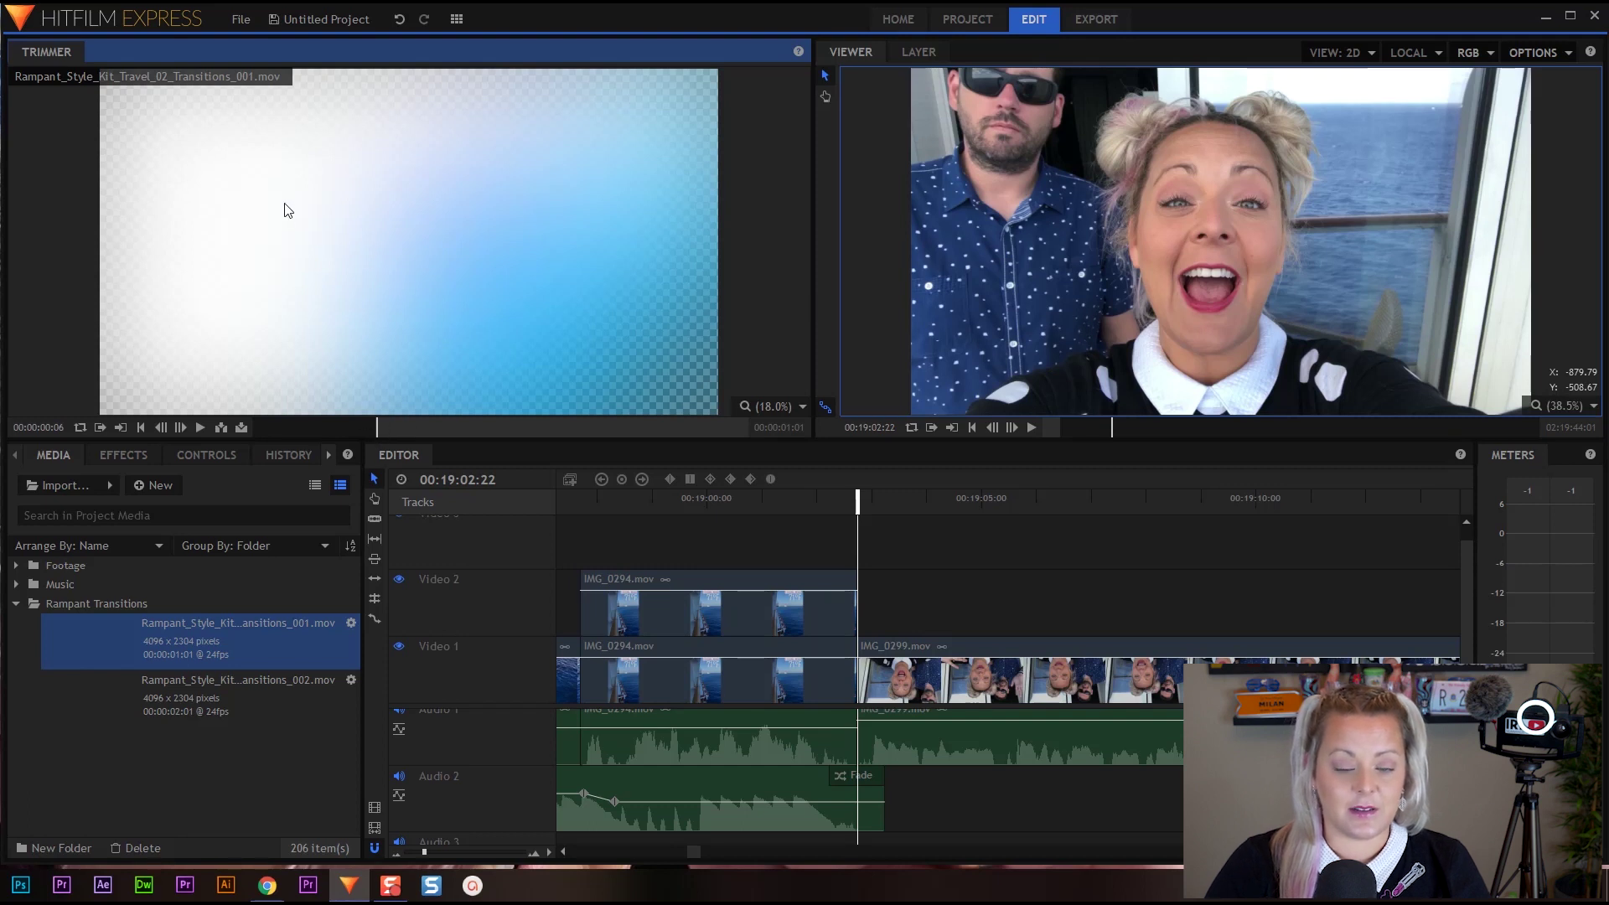
left_click_drag(637, 425, 855, 550)
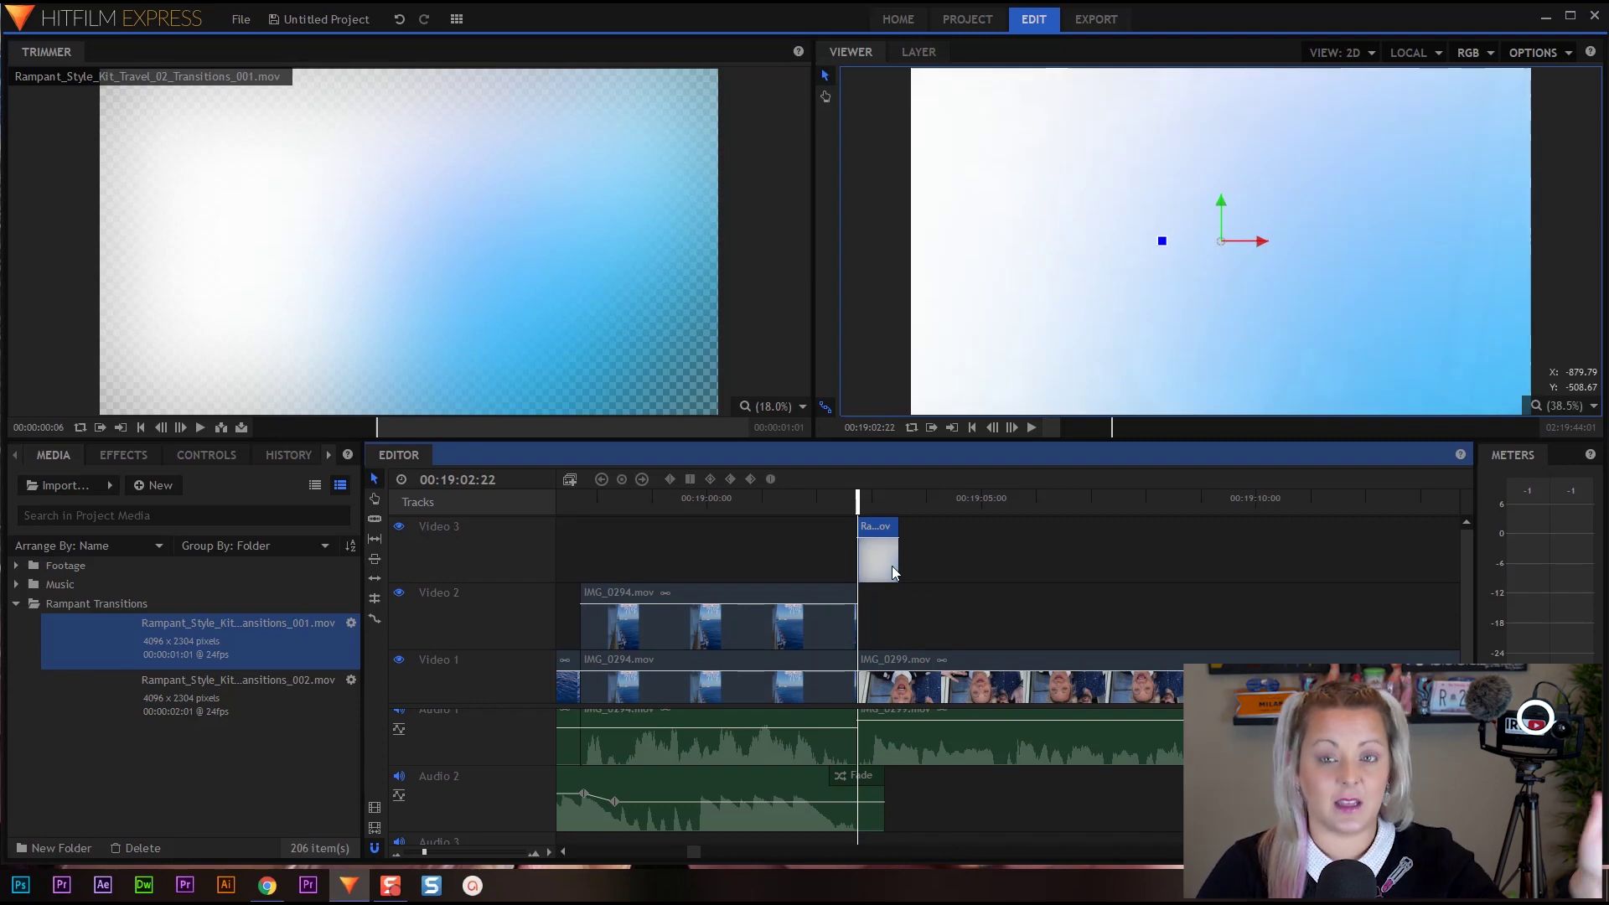
Step: Extend the start of the transition clip on Video 3 back over the end of IMG_0294.mov and play across the cut
left_click_drag(863, 495, 773, 499)
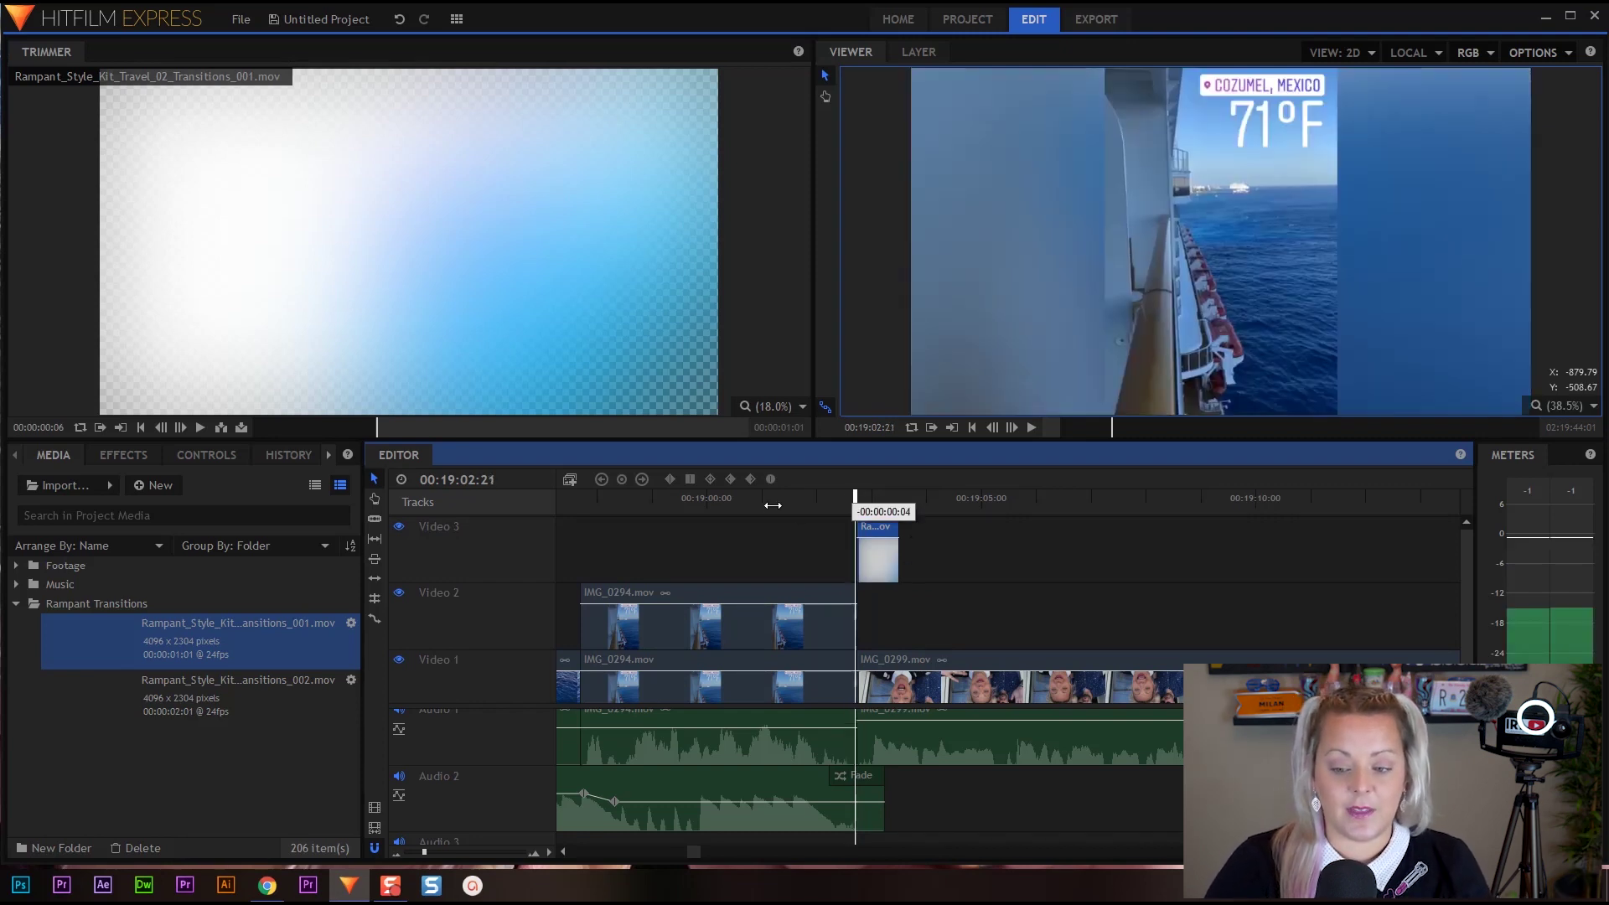
left_click_drag(855, 543, 838, 567)
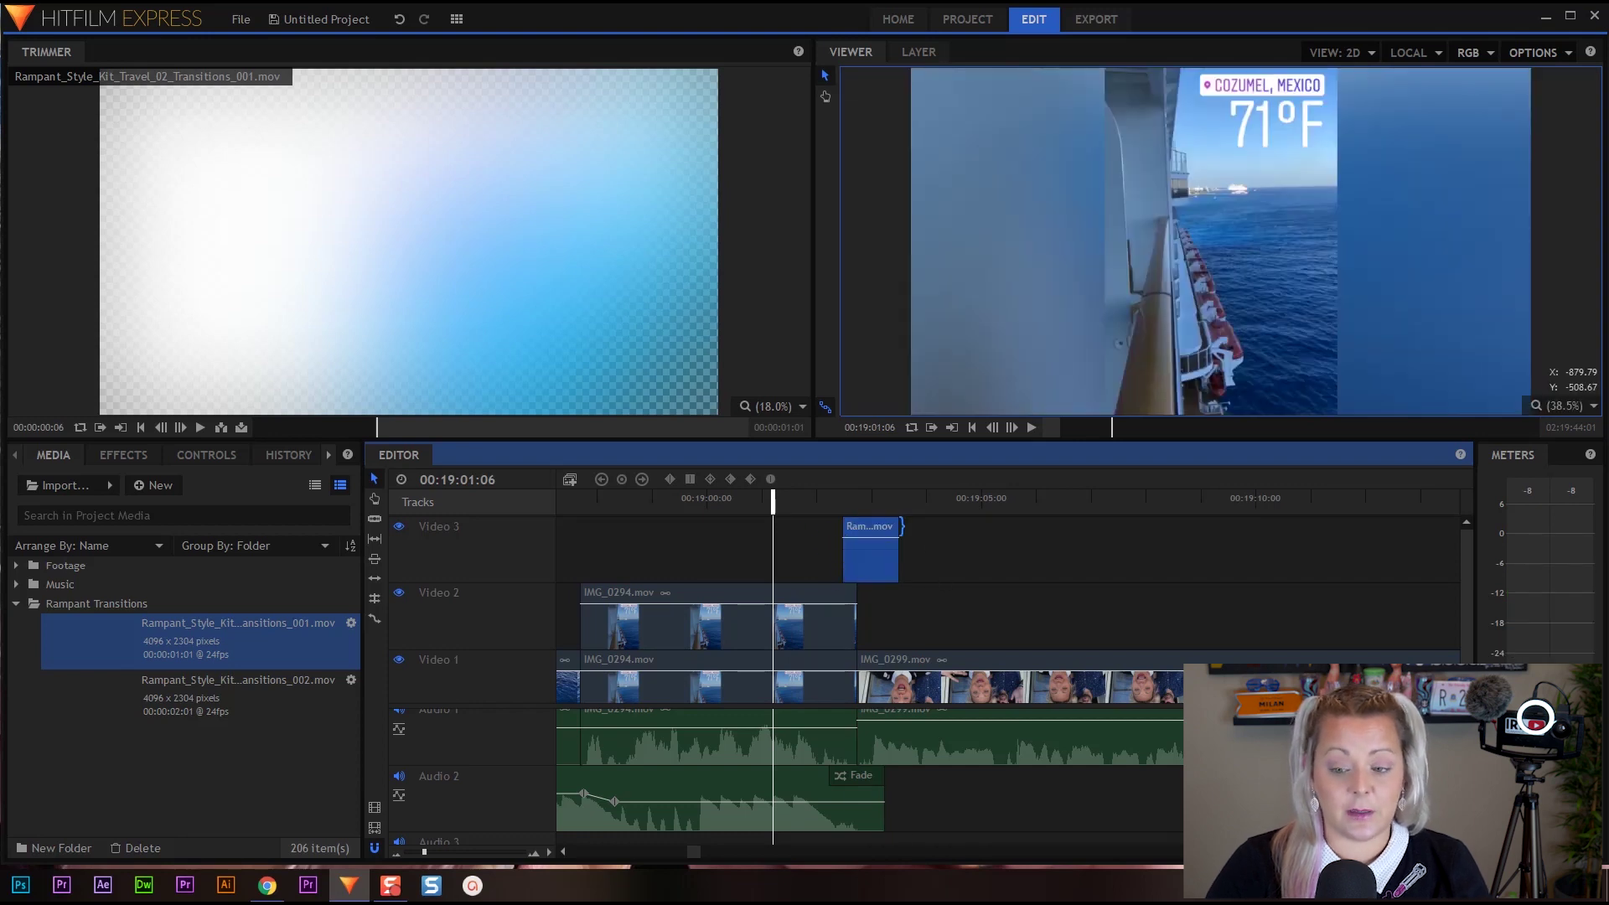
key("space")
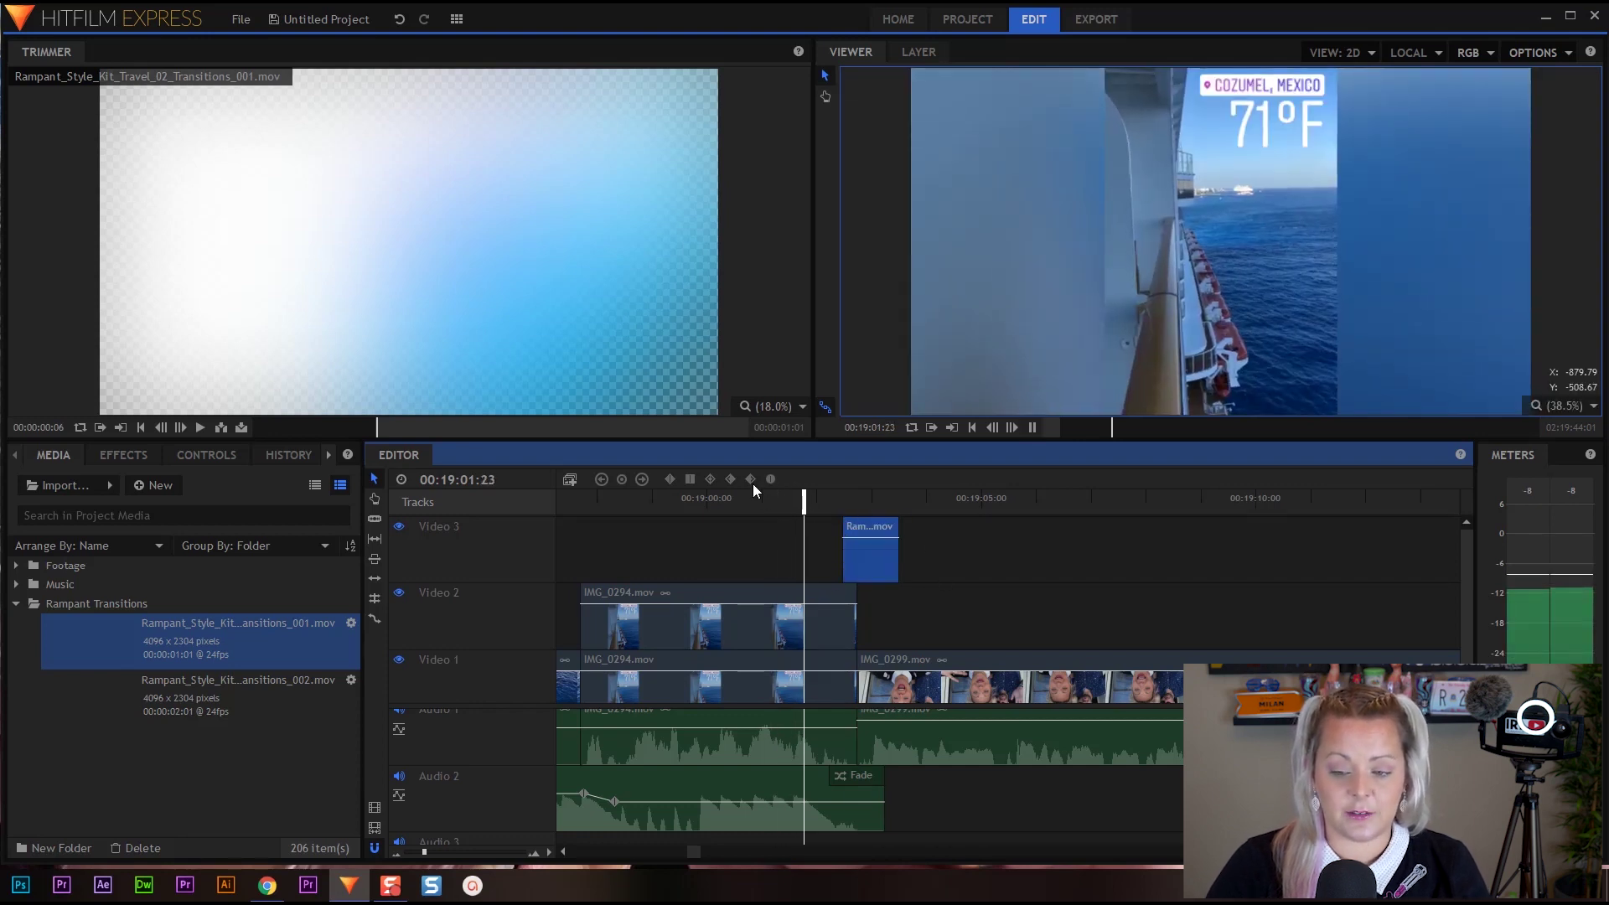
key("space")
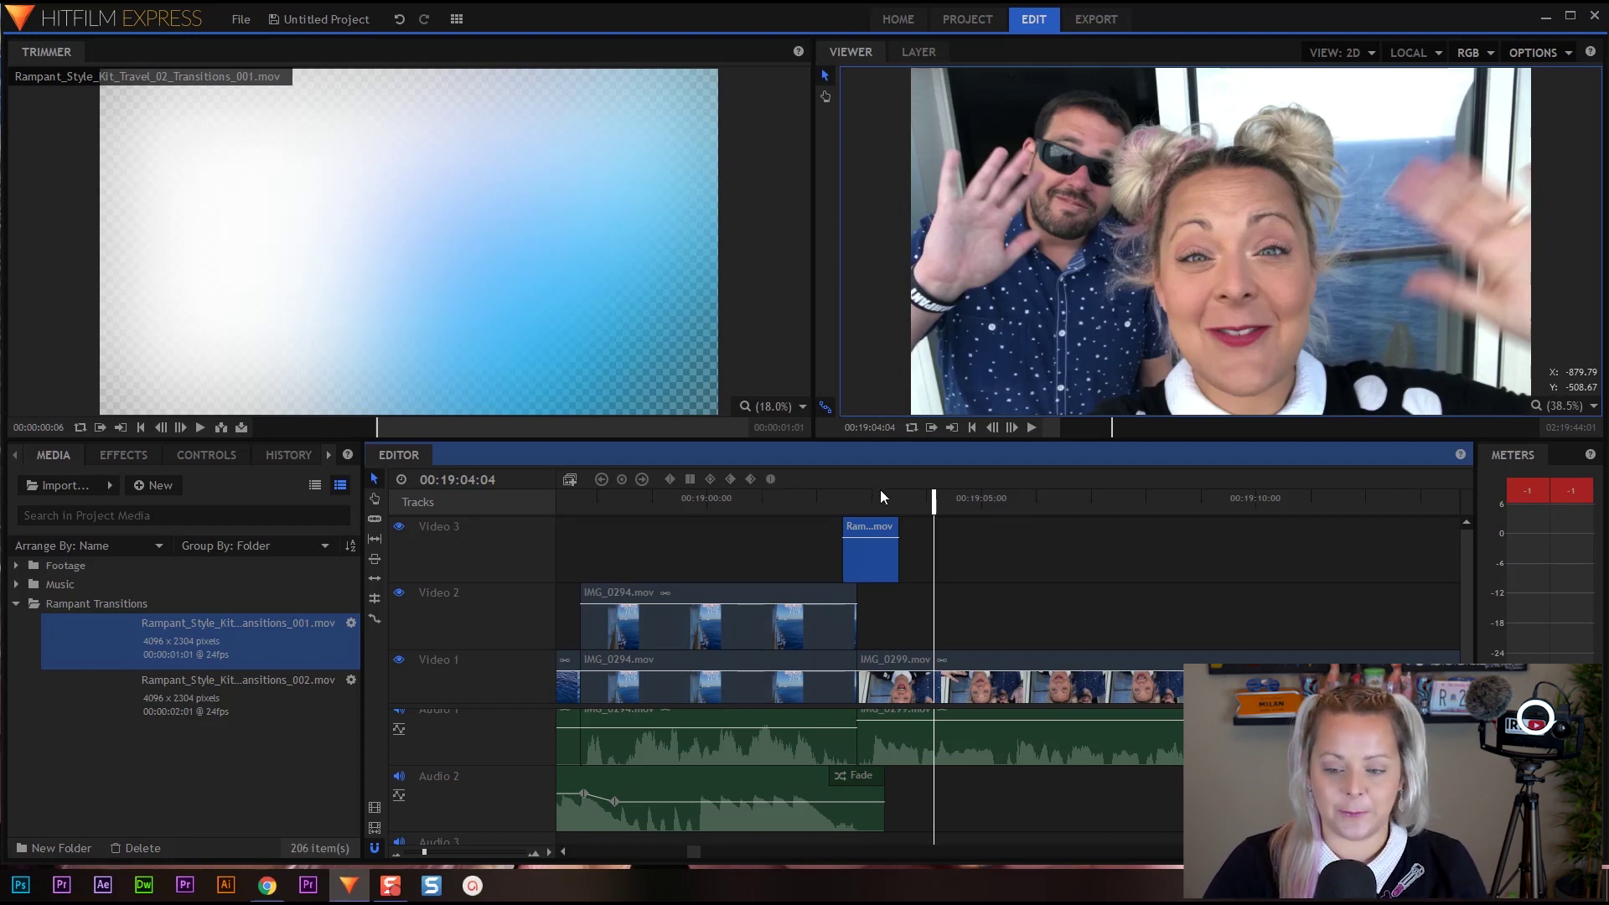
Step: Set the blend mode of the Video 3 transition clip to Screen, checking it at 00:19:02:26
left_click(855, 496)
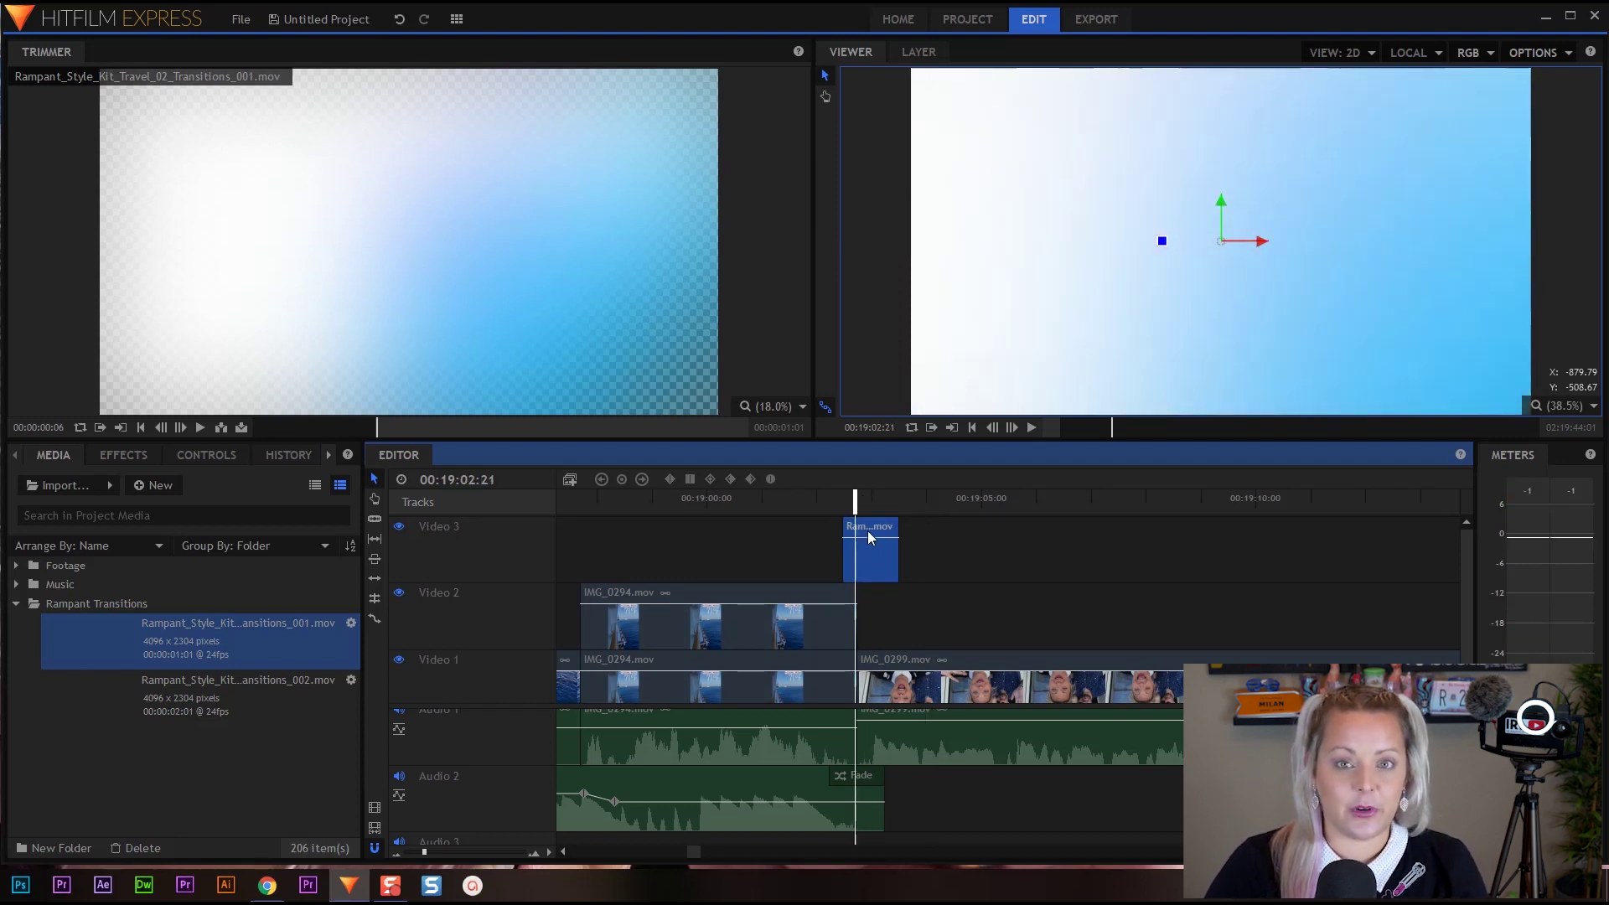
mouse_move(859, 493)
left_mouse_down()
mouse_move(838, 496)
mouse_move(898, 503)
mouse_move(862, 512)
left_mouse_up()
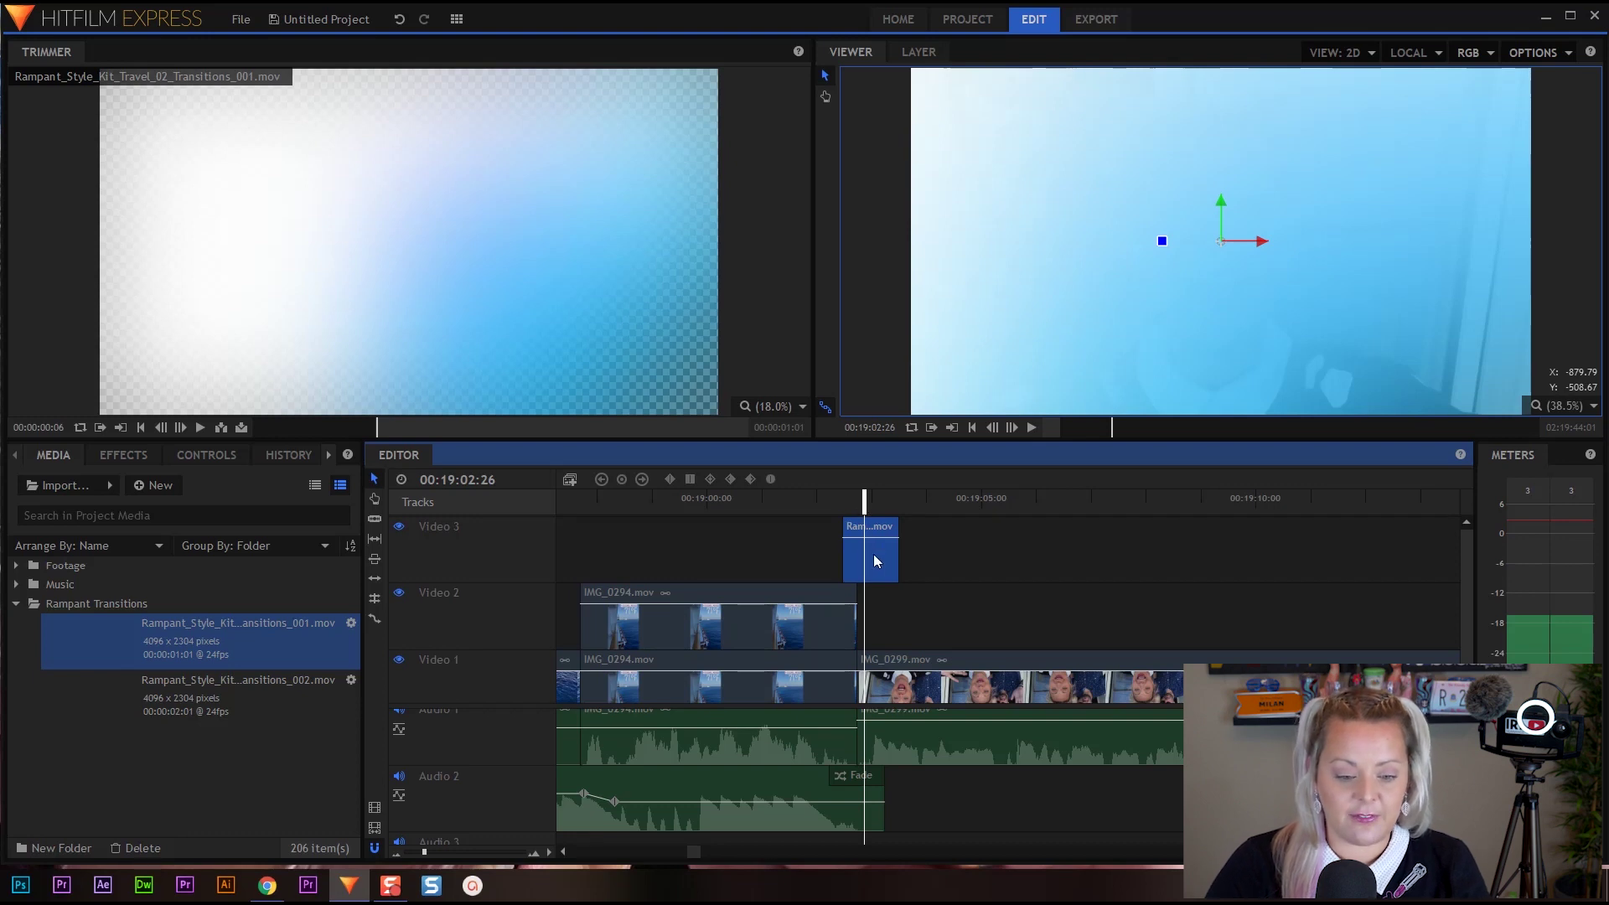
left_click(206, 455)
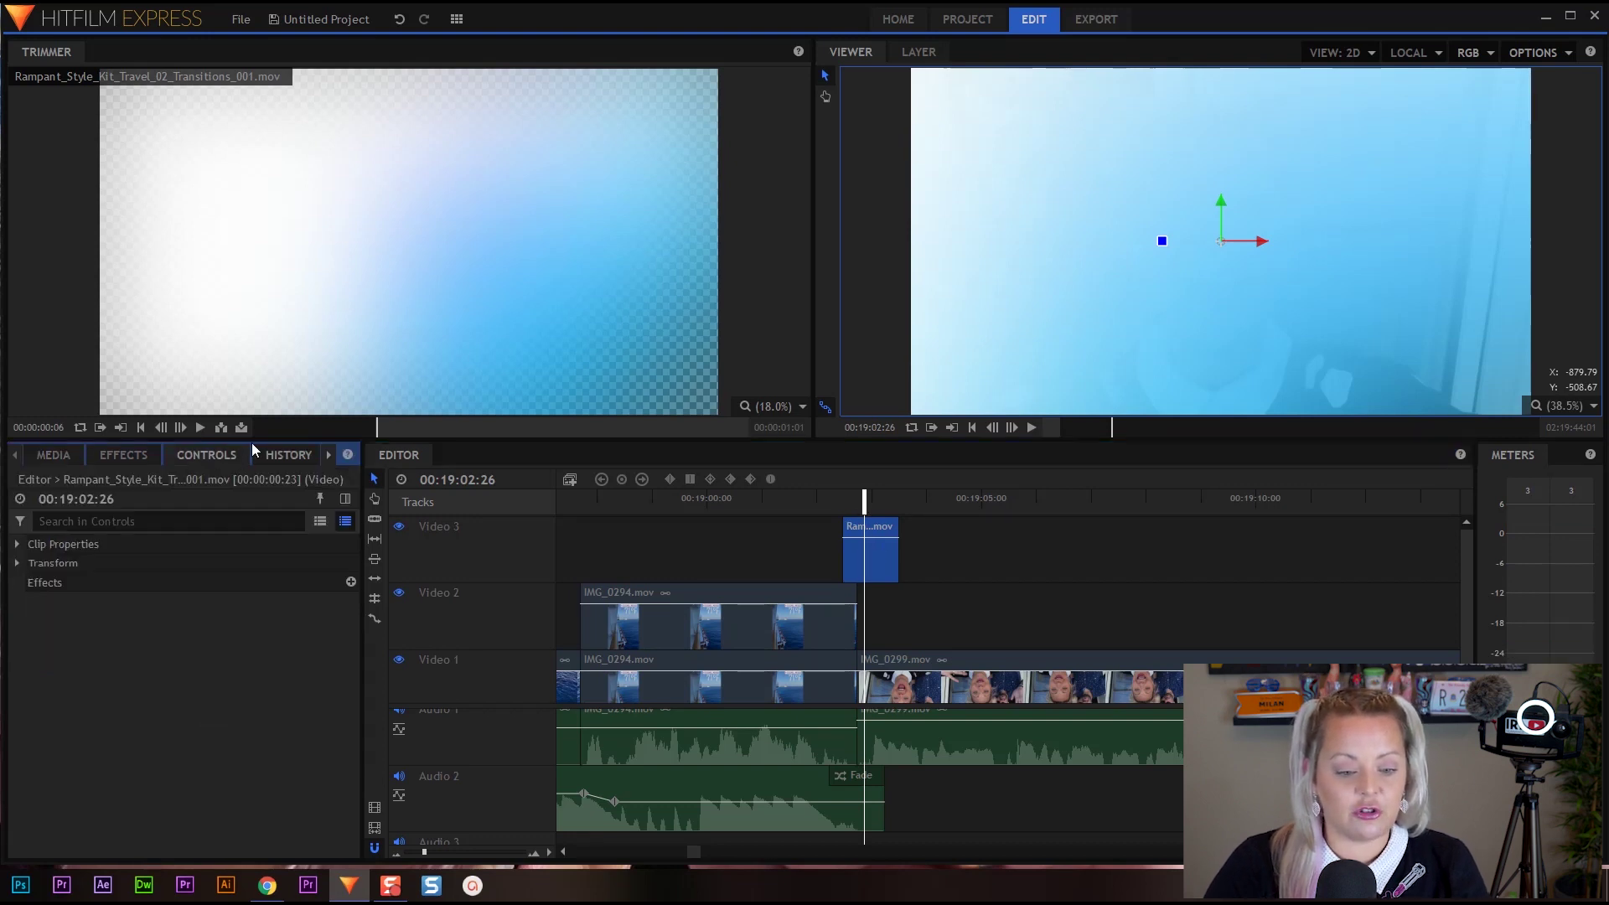
left_click(18, 544)
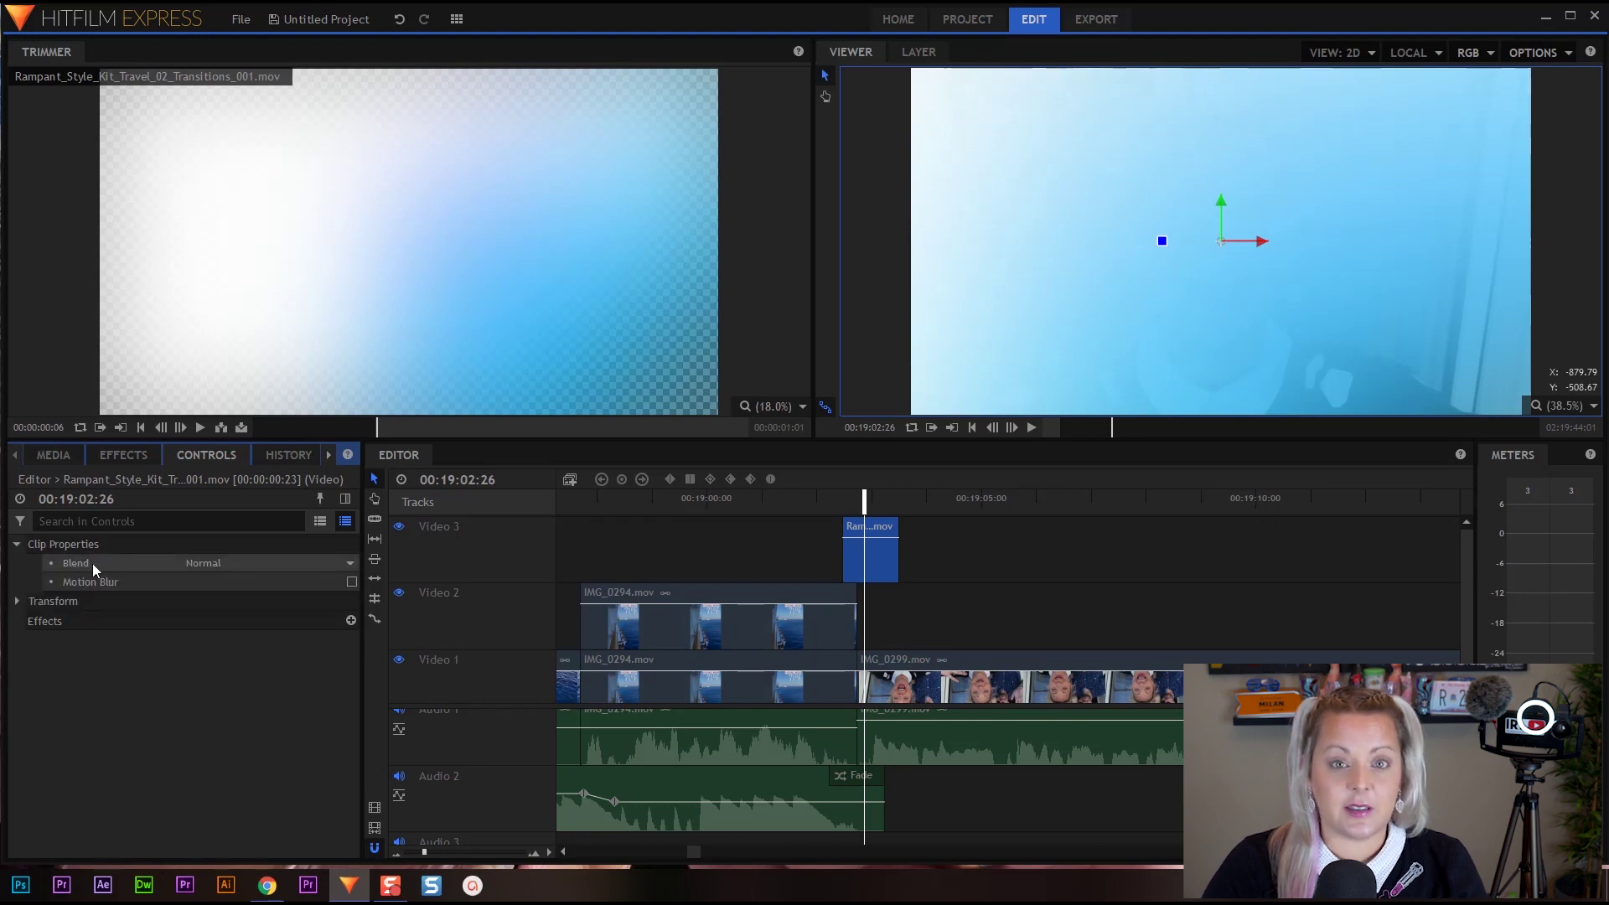
left_click(350, 566)
left_click(271, 513)
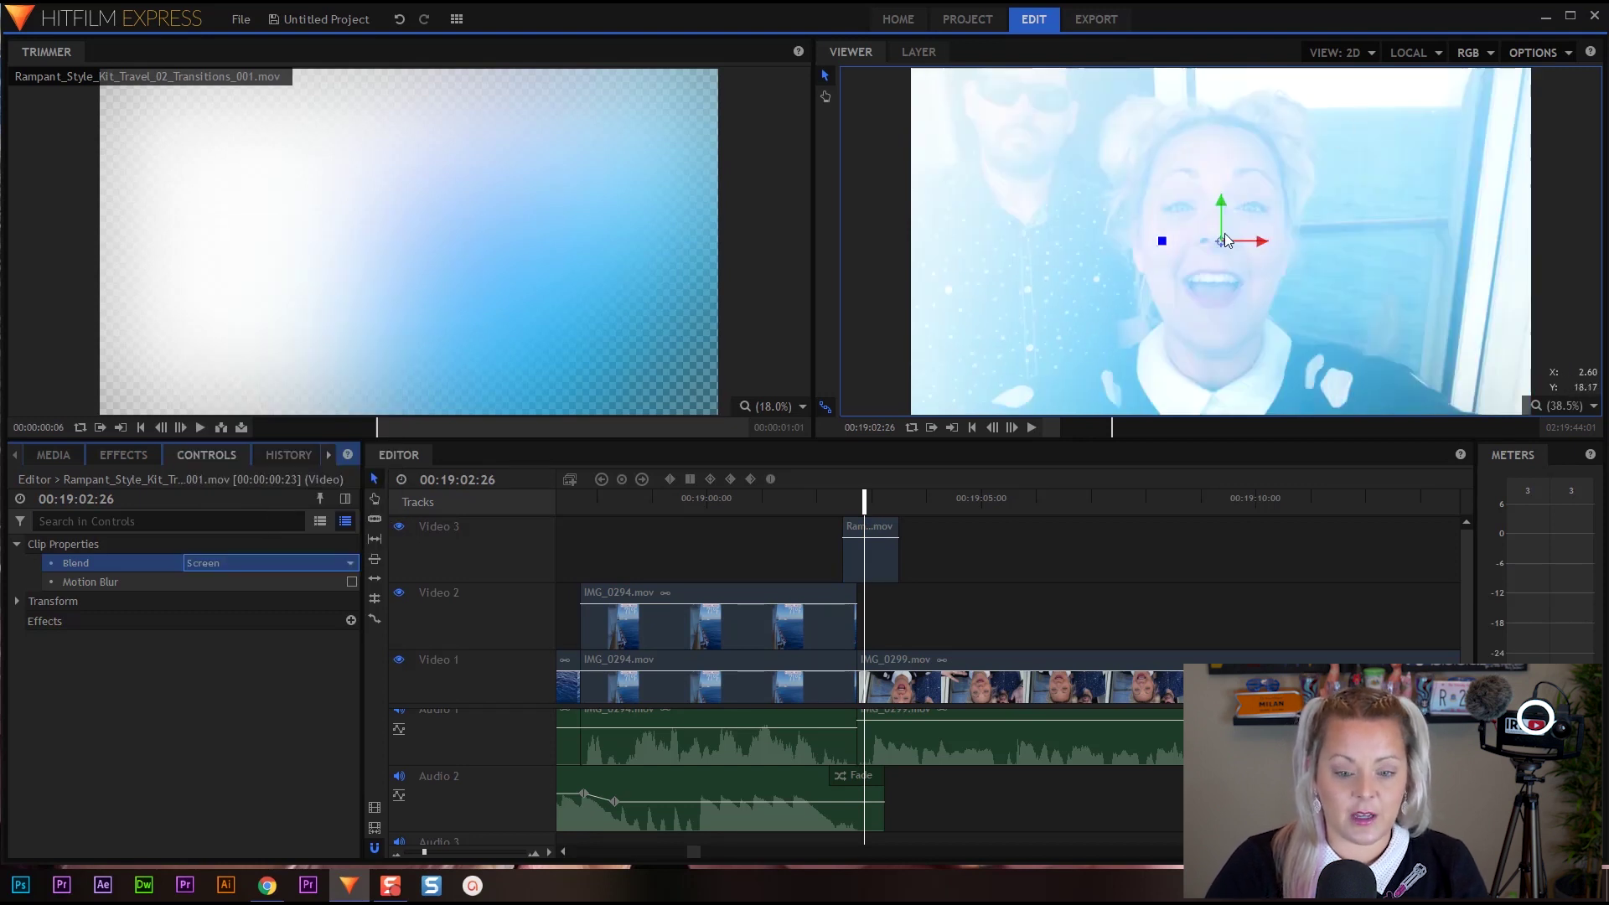
Step: Compare blend modes on the Video 3 transition clip by switching it to Normal and back to Screen
left_click(350, 564)
left_click(275, 228)
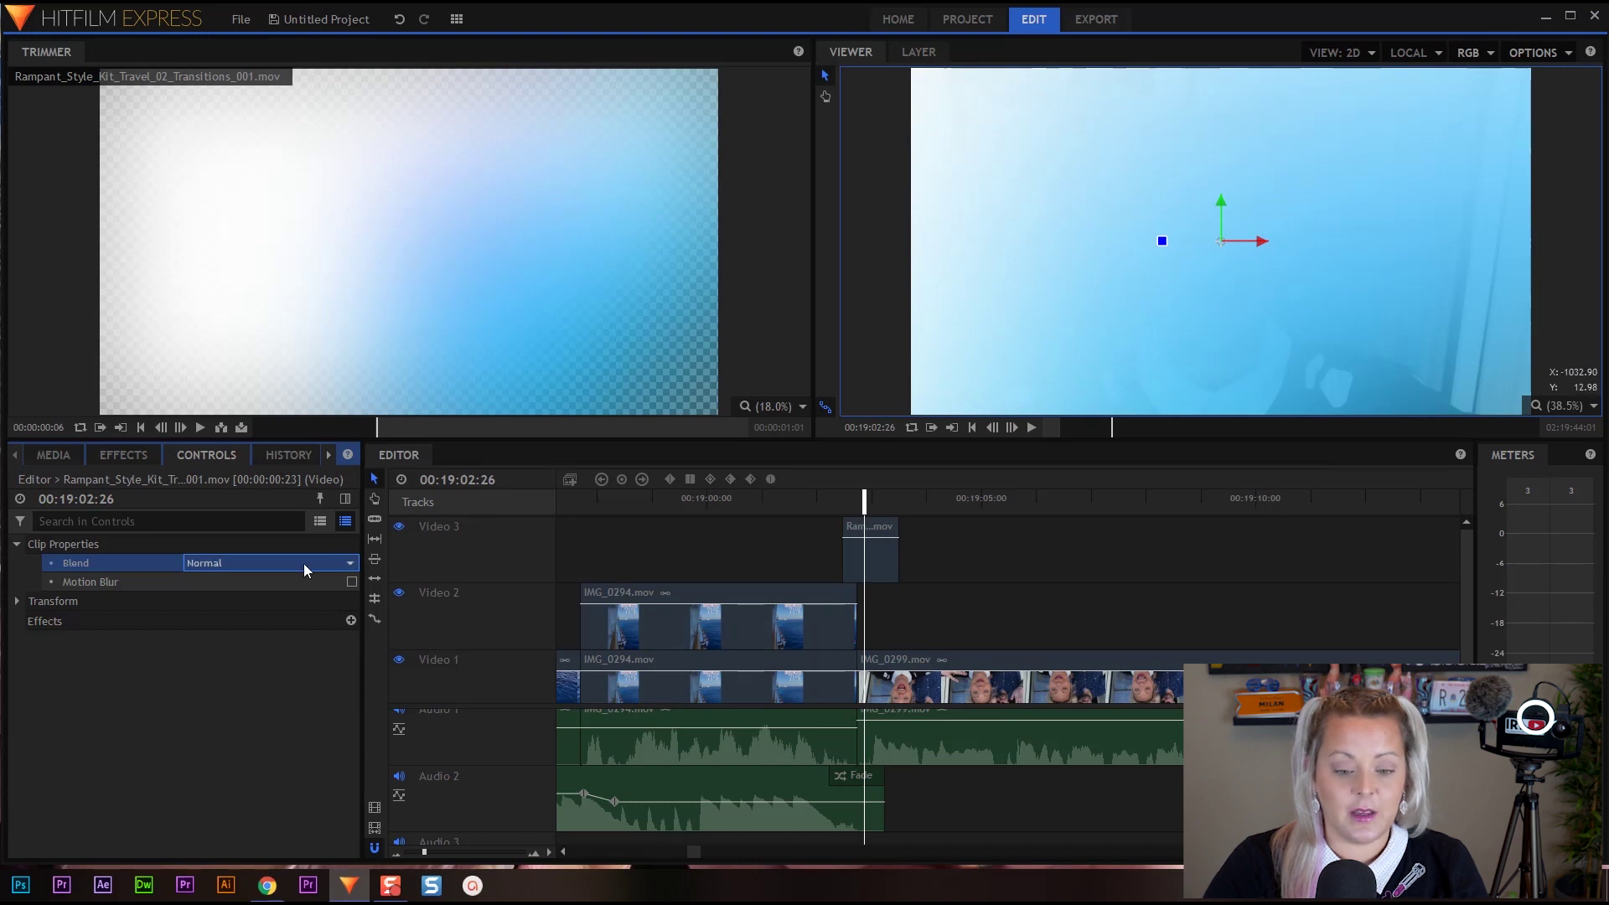
left_click(351, 563)
left_click(340, 518)
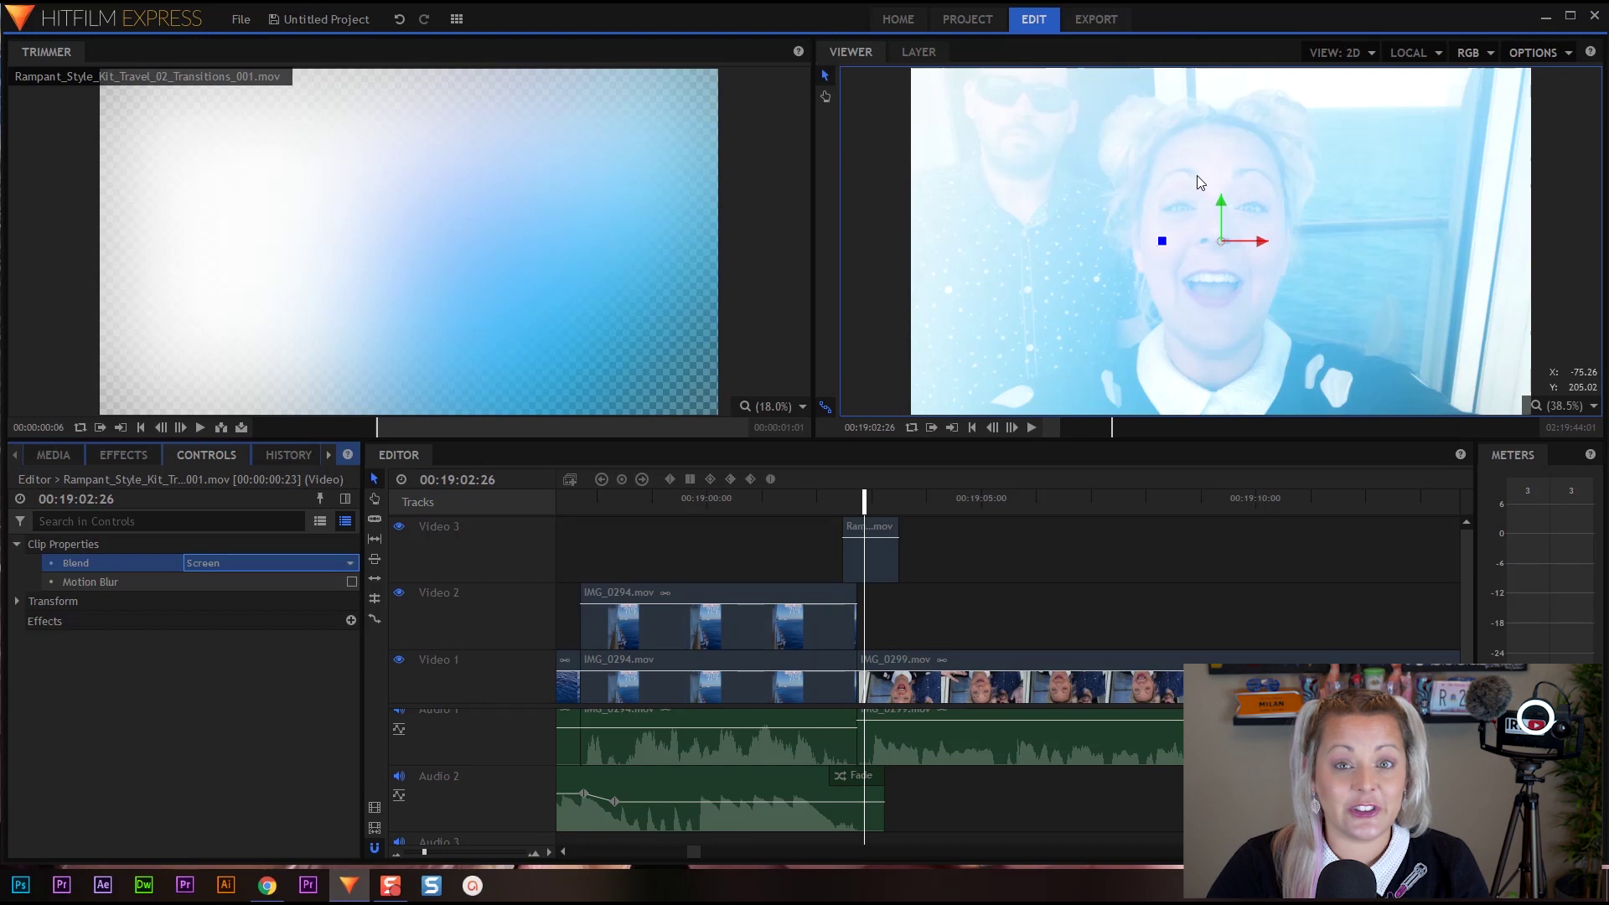
Step: Play the timeline across the cut from IMG_0294.mov to IMG_0299.mov to review the screened transition
left_click_drag(858, 498, 743, 501)
key("space")
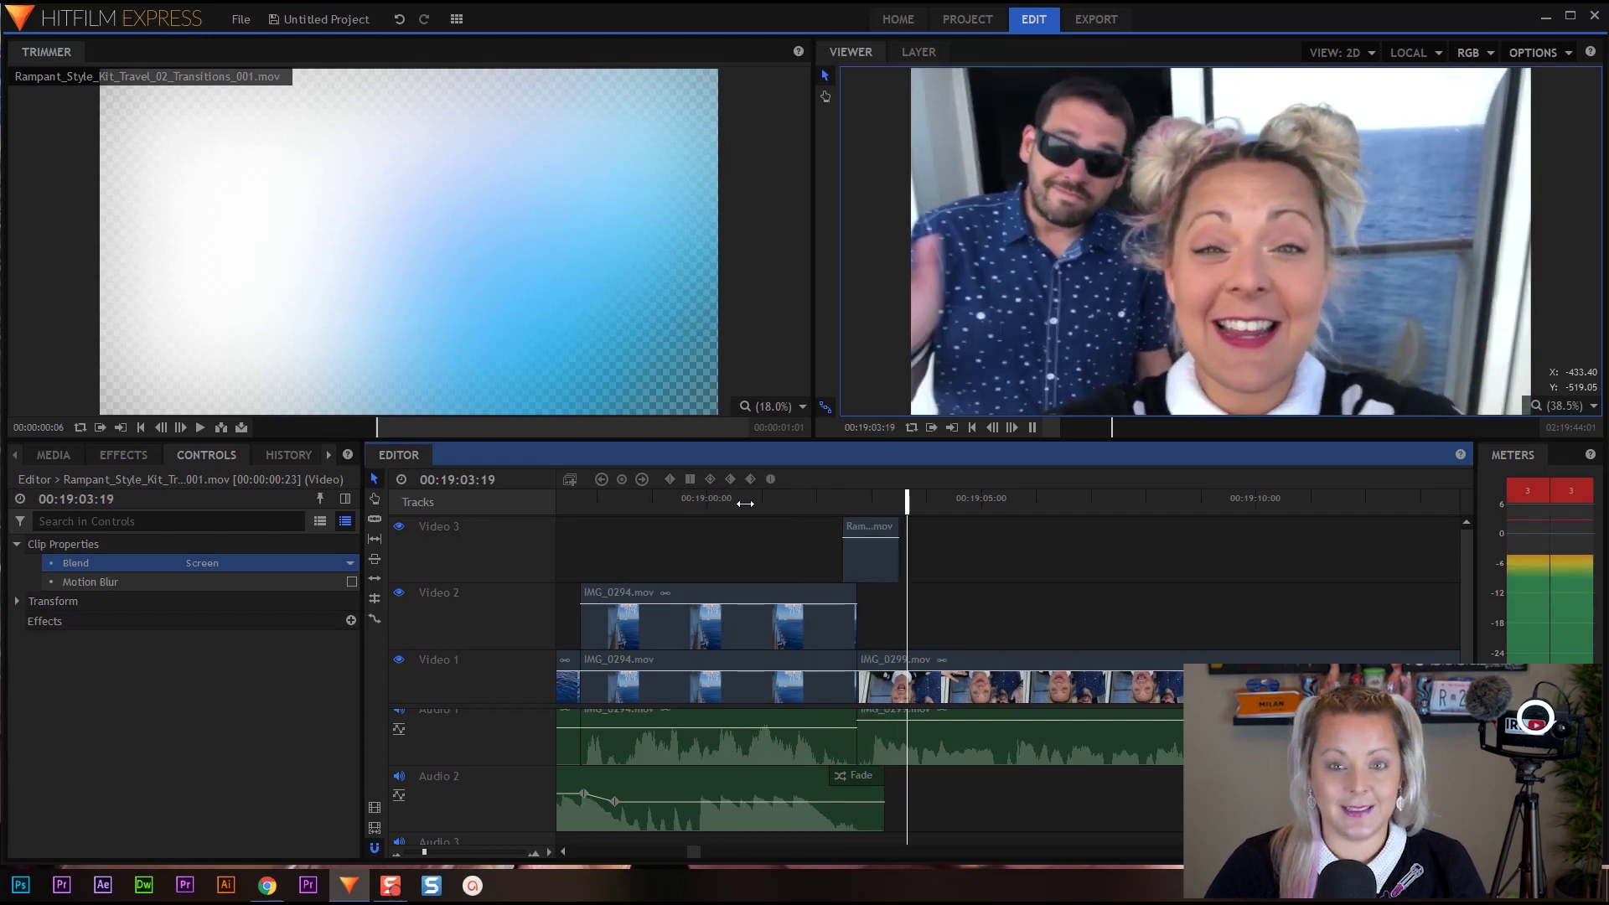
key("space")
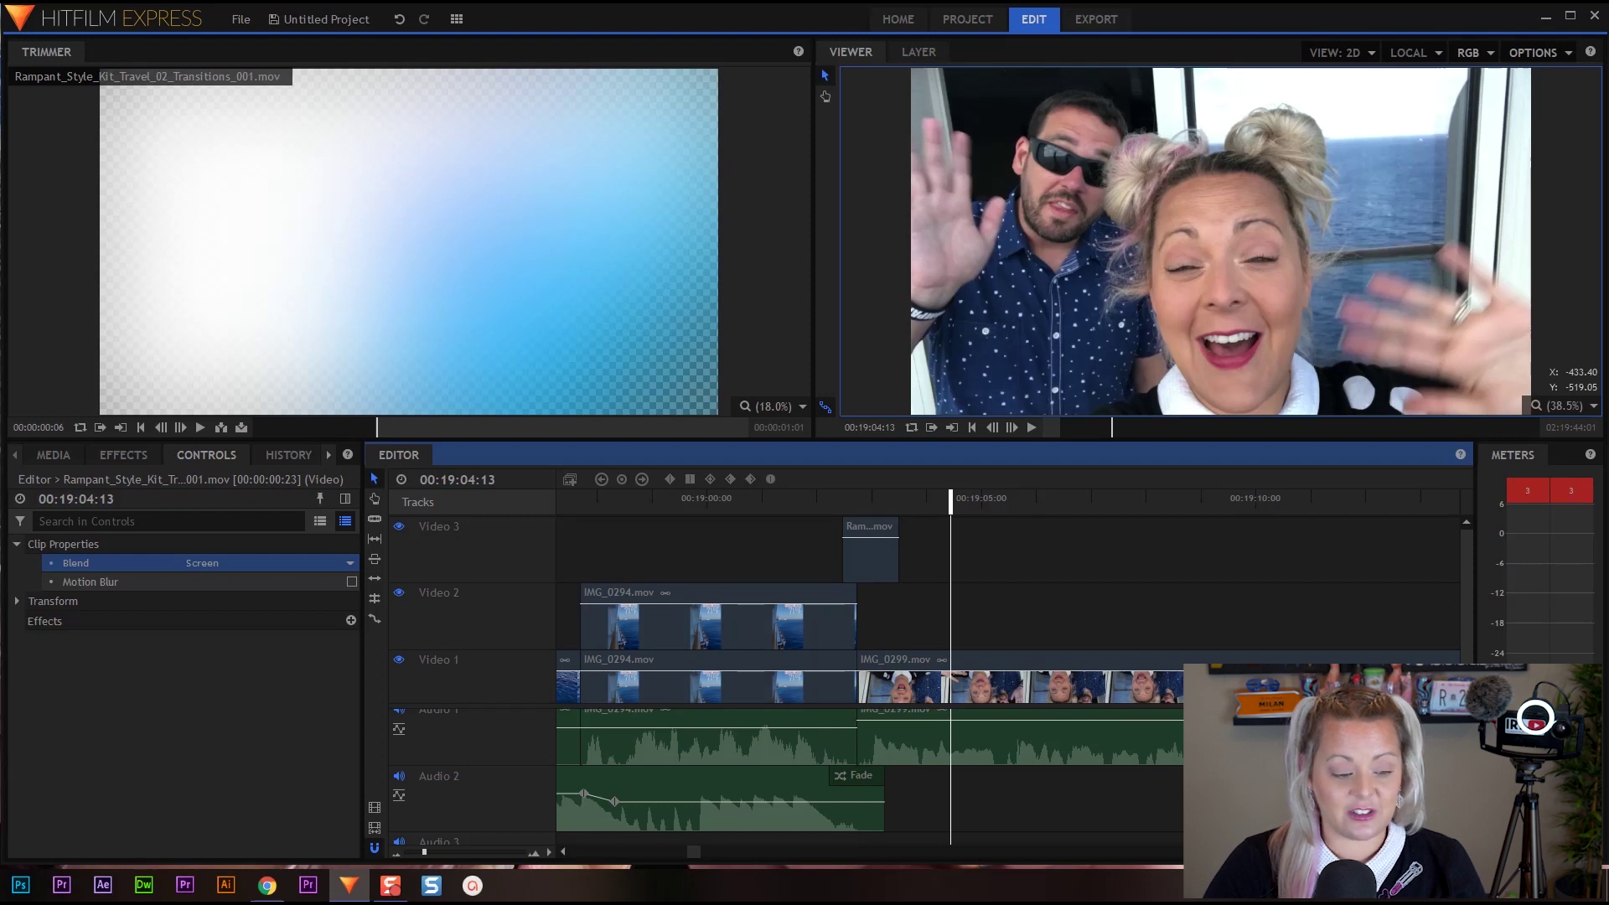
Step: Trim transition 002 to start at 00:00:00:09 and place it on Video 2 at the cut between IMG_0291.mov and IMG_0289.mov
left_click_drag(700, 851, 689, 853)
mouse_move(991, 508)
left_mouse_down()
mouse_move(1036, 502)
mouse_move(998, 503)
mouse_move(1031, 503)
mouse_move(1015, 503)
left_mouse_up()
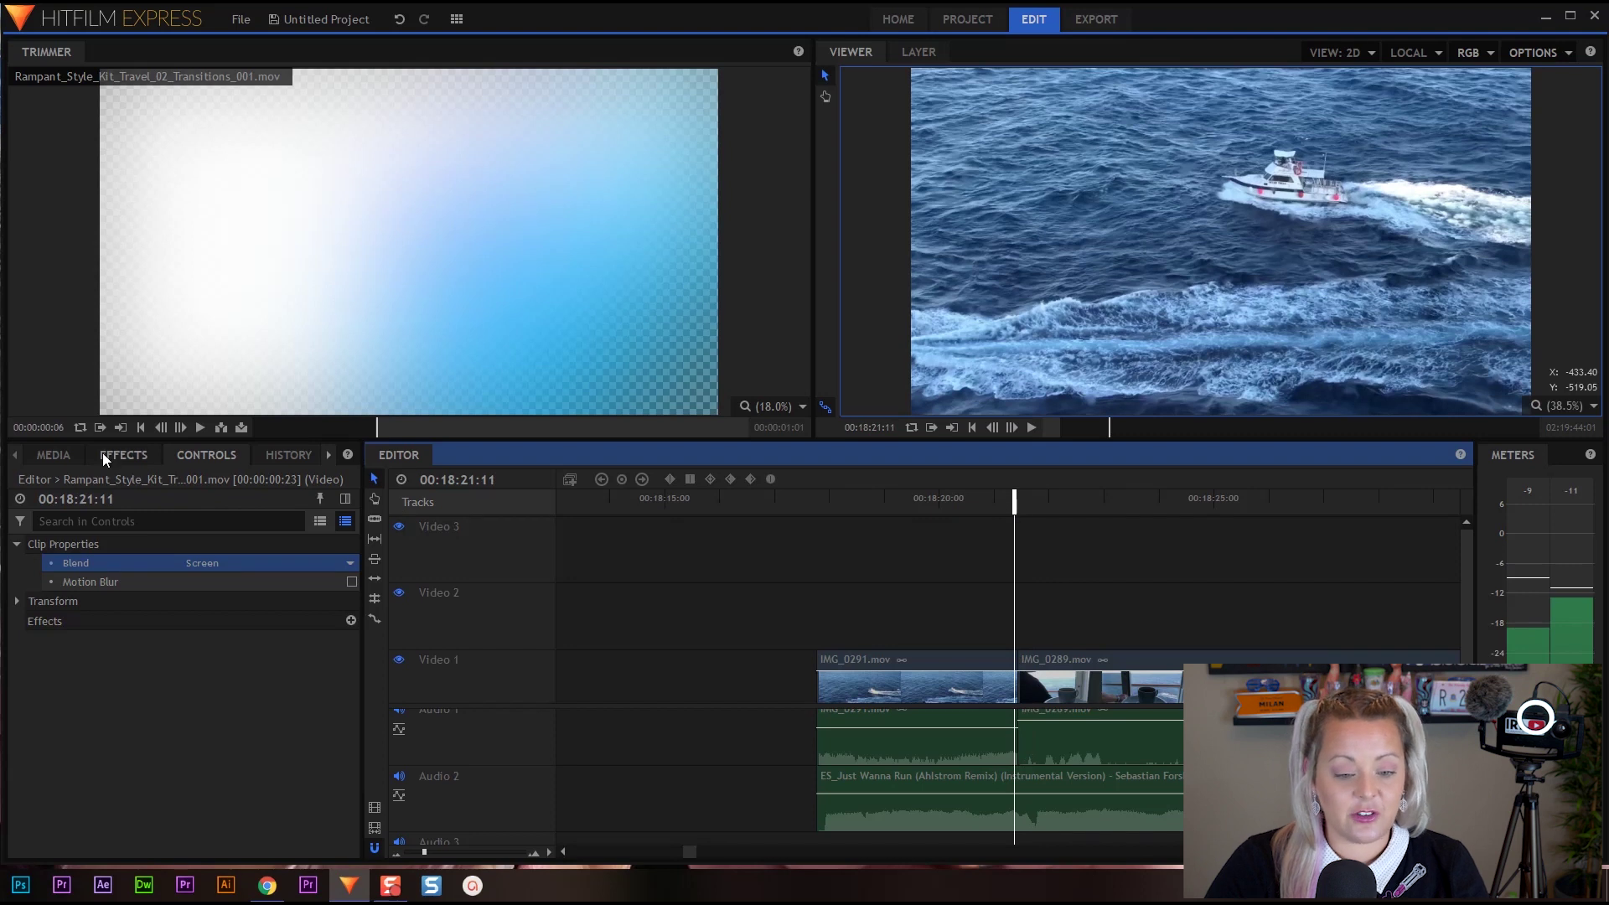
left_click(62, 456)
left_click(218, 683)
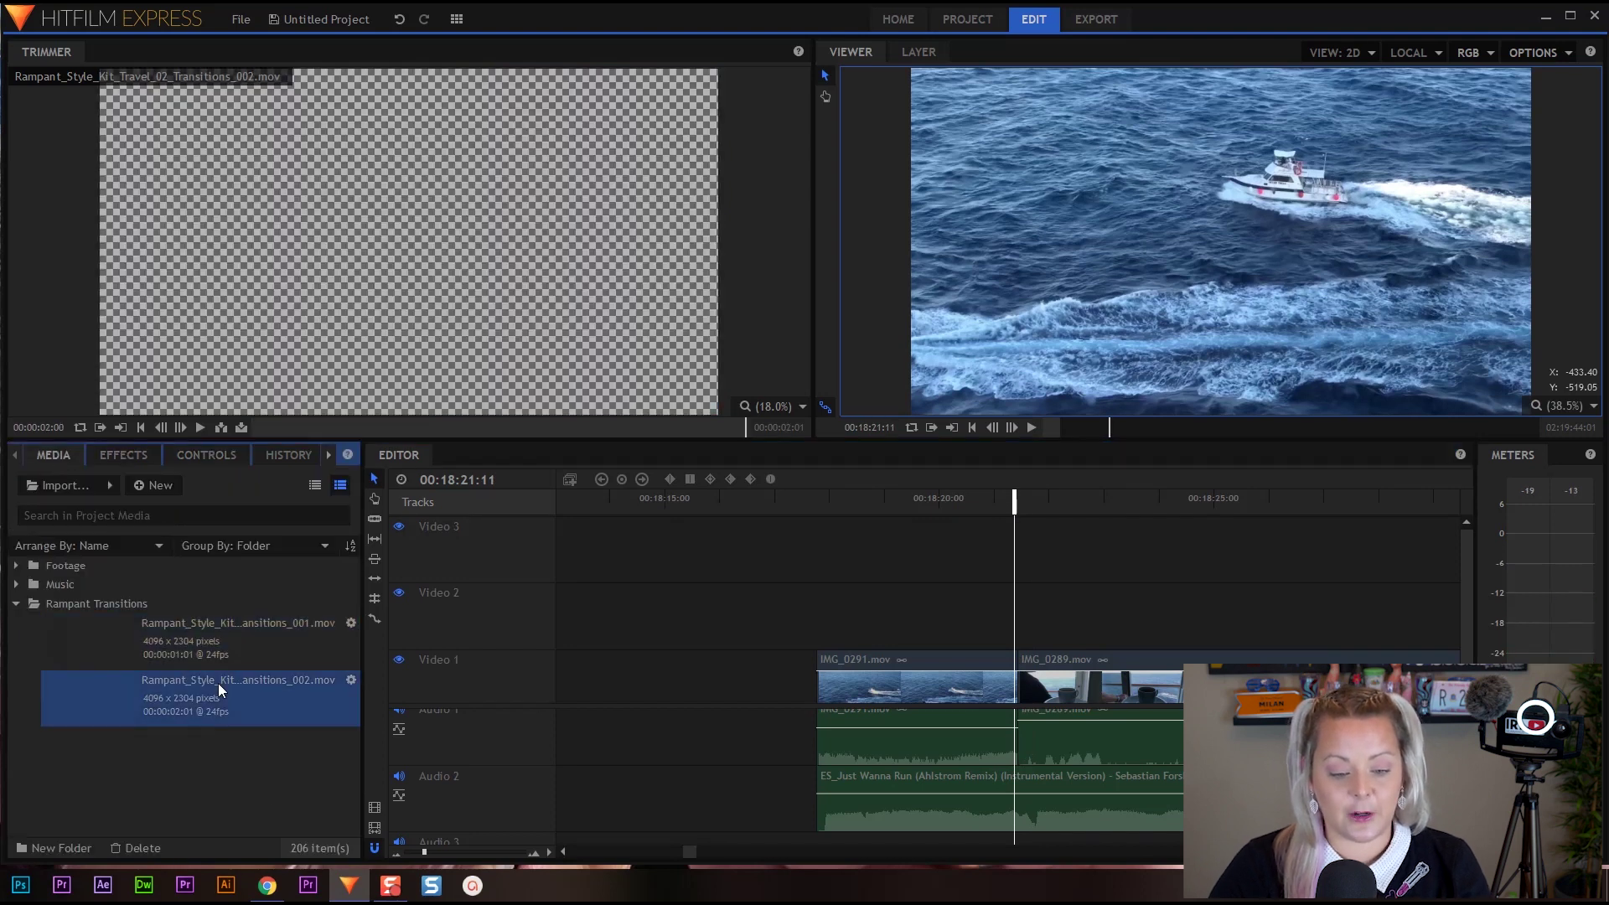
mouse_move(312, 427)
left_mouse_down()
mouse_move(345, 429)
mouse_move(288, 430)
mouse_move(561, 429)
mouse_move(247, 425)
mouse_move(486, 425)
mouse_move(289, 420)
mouse_move(343, 427)
left_mouse_up()
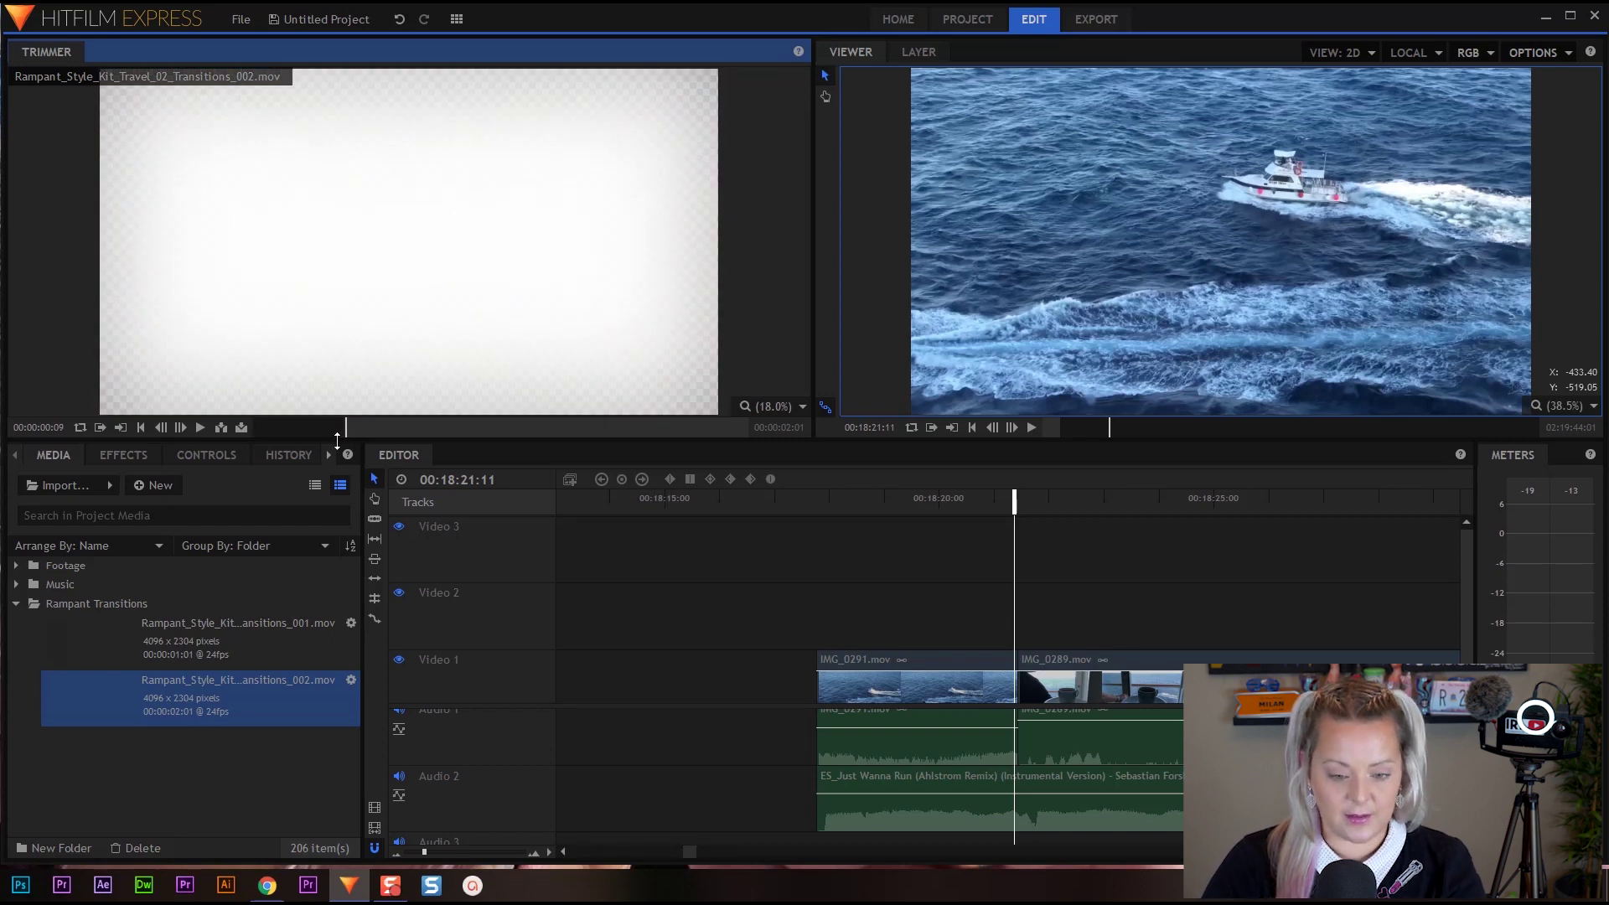
left_click_drag(355, 212, 1021, 609)
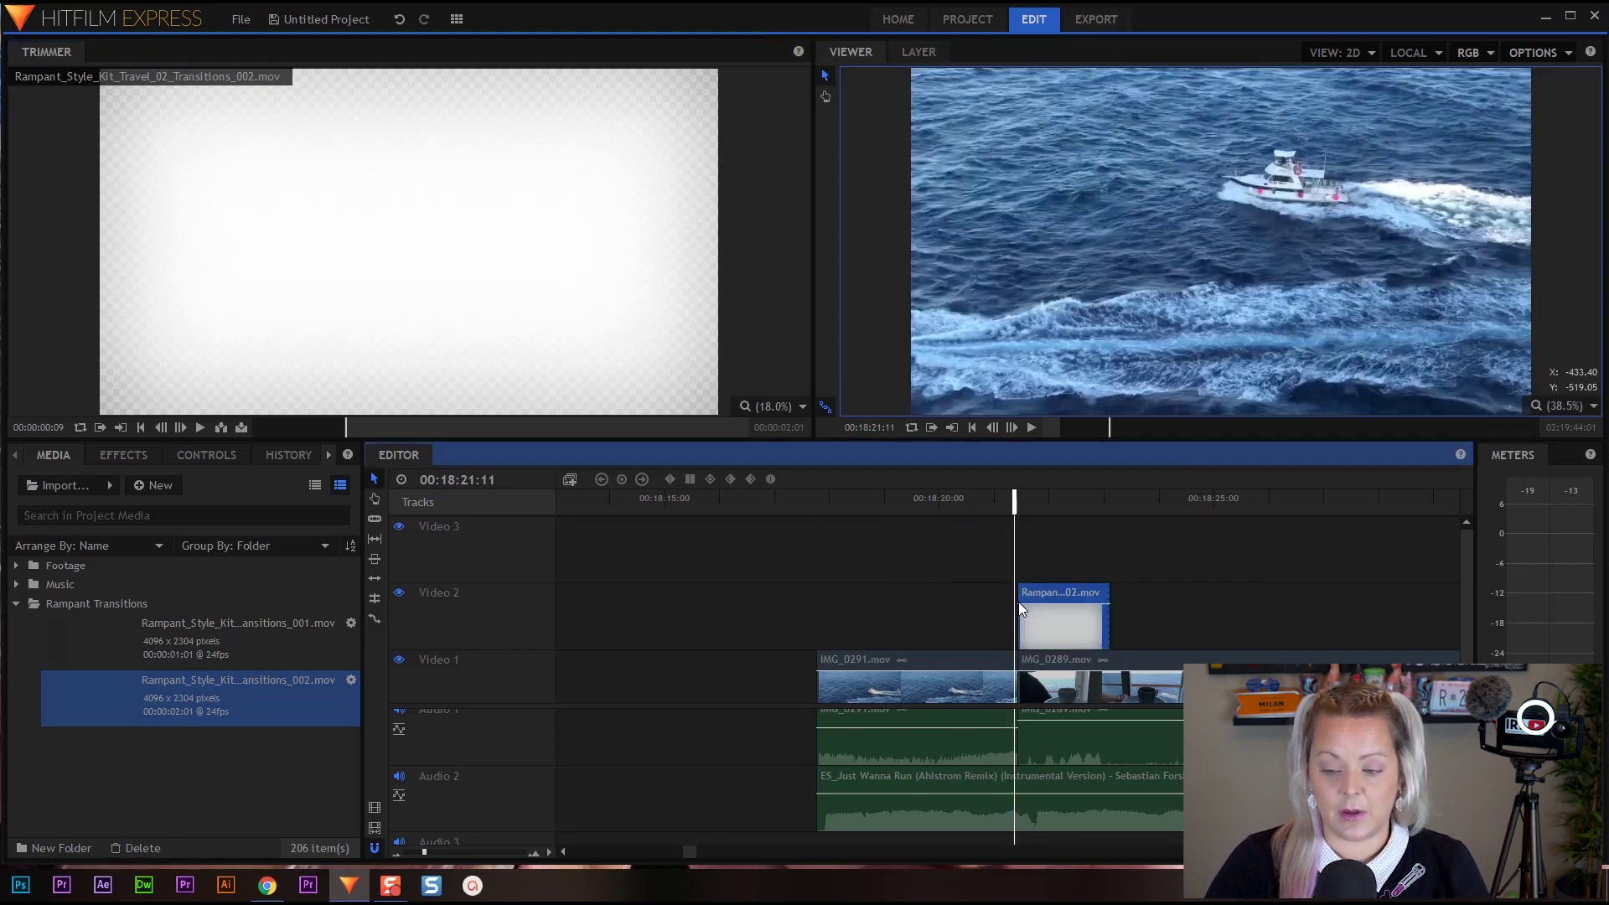
Step: Extend the start of transition clip 002 on Video 2 back over the end of IMG_0291.mov
left_click_drag(1014, 501, 963, 501)
left_click_drag(1012, 618, 932, 618)
left_click_drag(964, 501, 1009, 503)
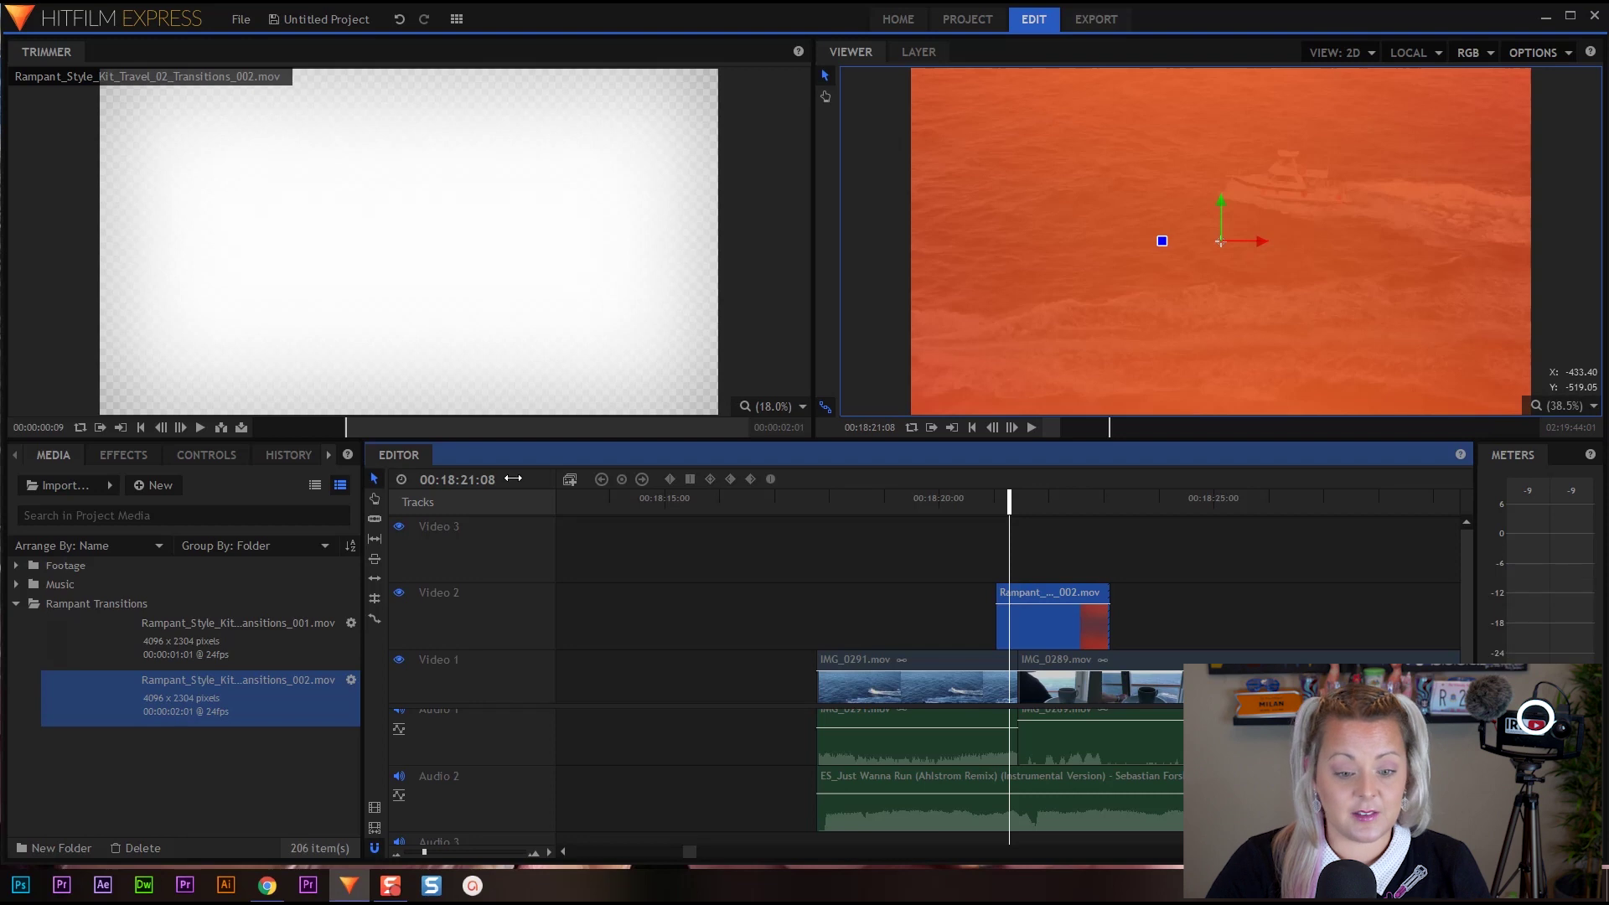
Step: Set the blend mode of transition clip 002 on Video 2 to Screen
left_click(209, 457)
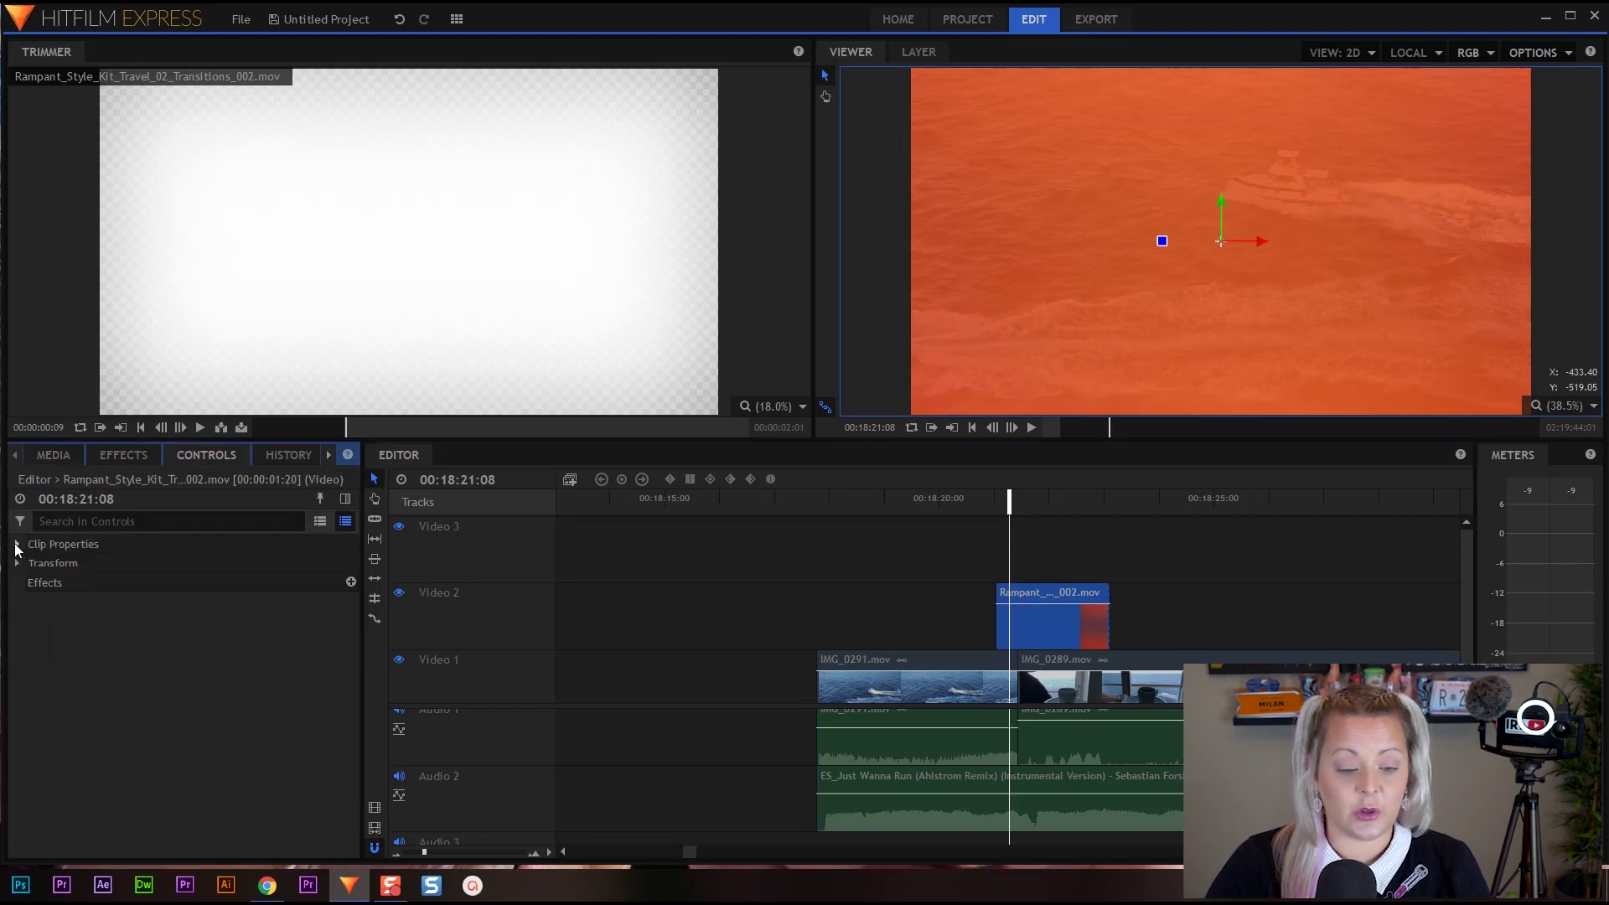
left_click(17, 545)
left_click(351, 564)
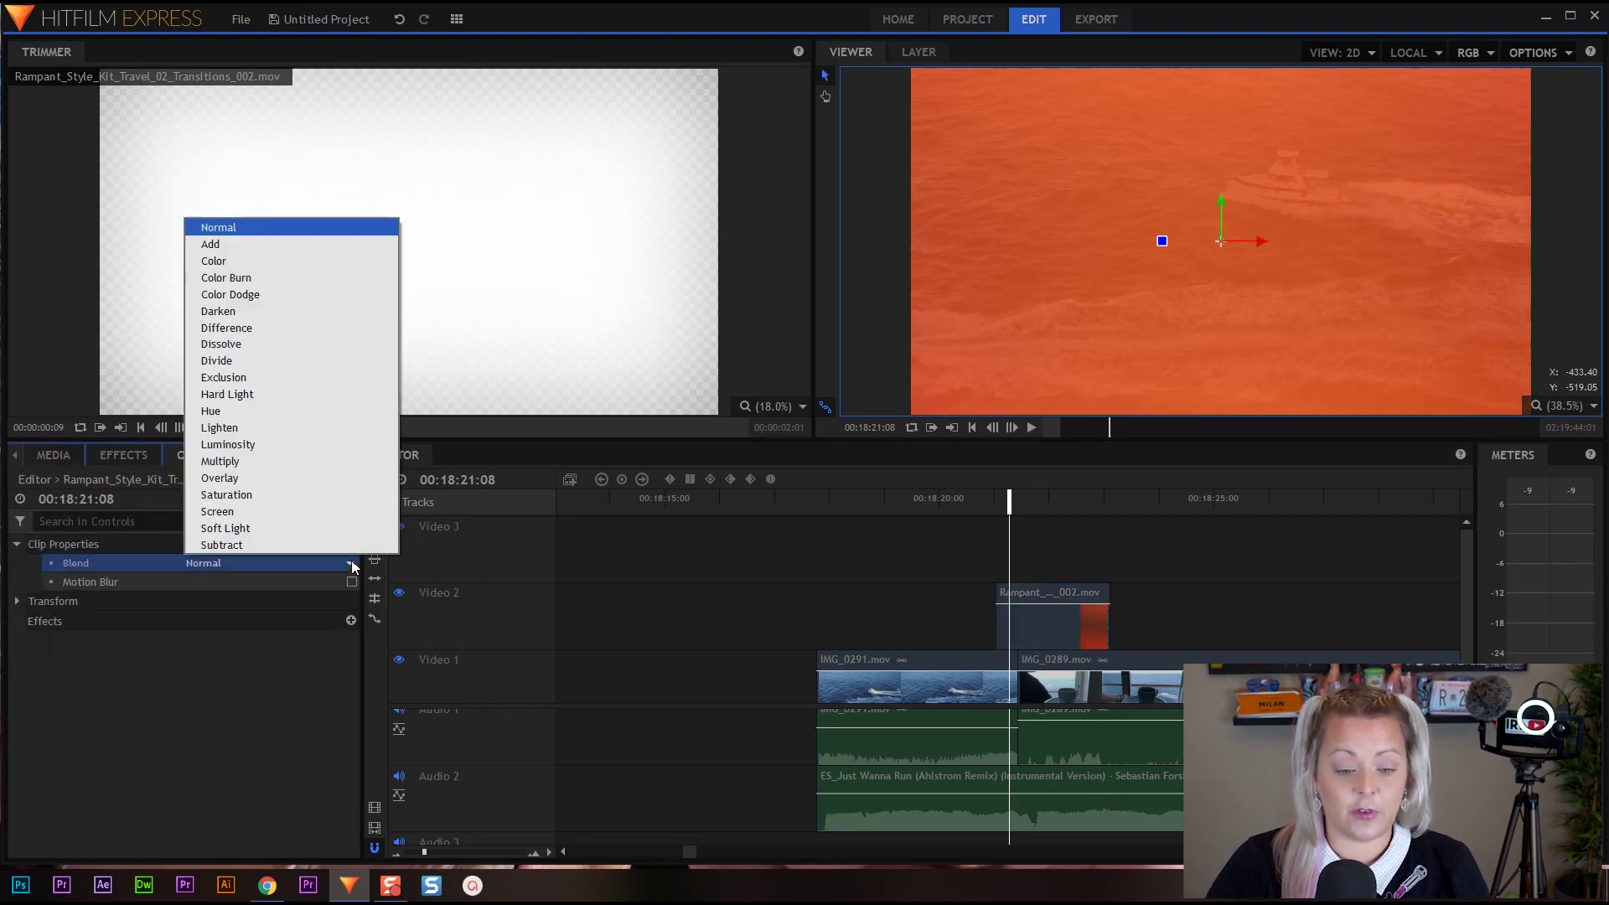
left_click(277, 511)
Step: Play the timeline from before IMG_0291.mov across its cut to IMG_0289.mov to review the second transition
left_click_drag(1009, 503, 803, 519)
key("space")
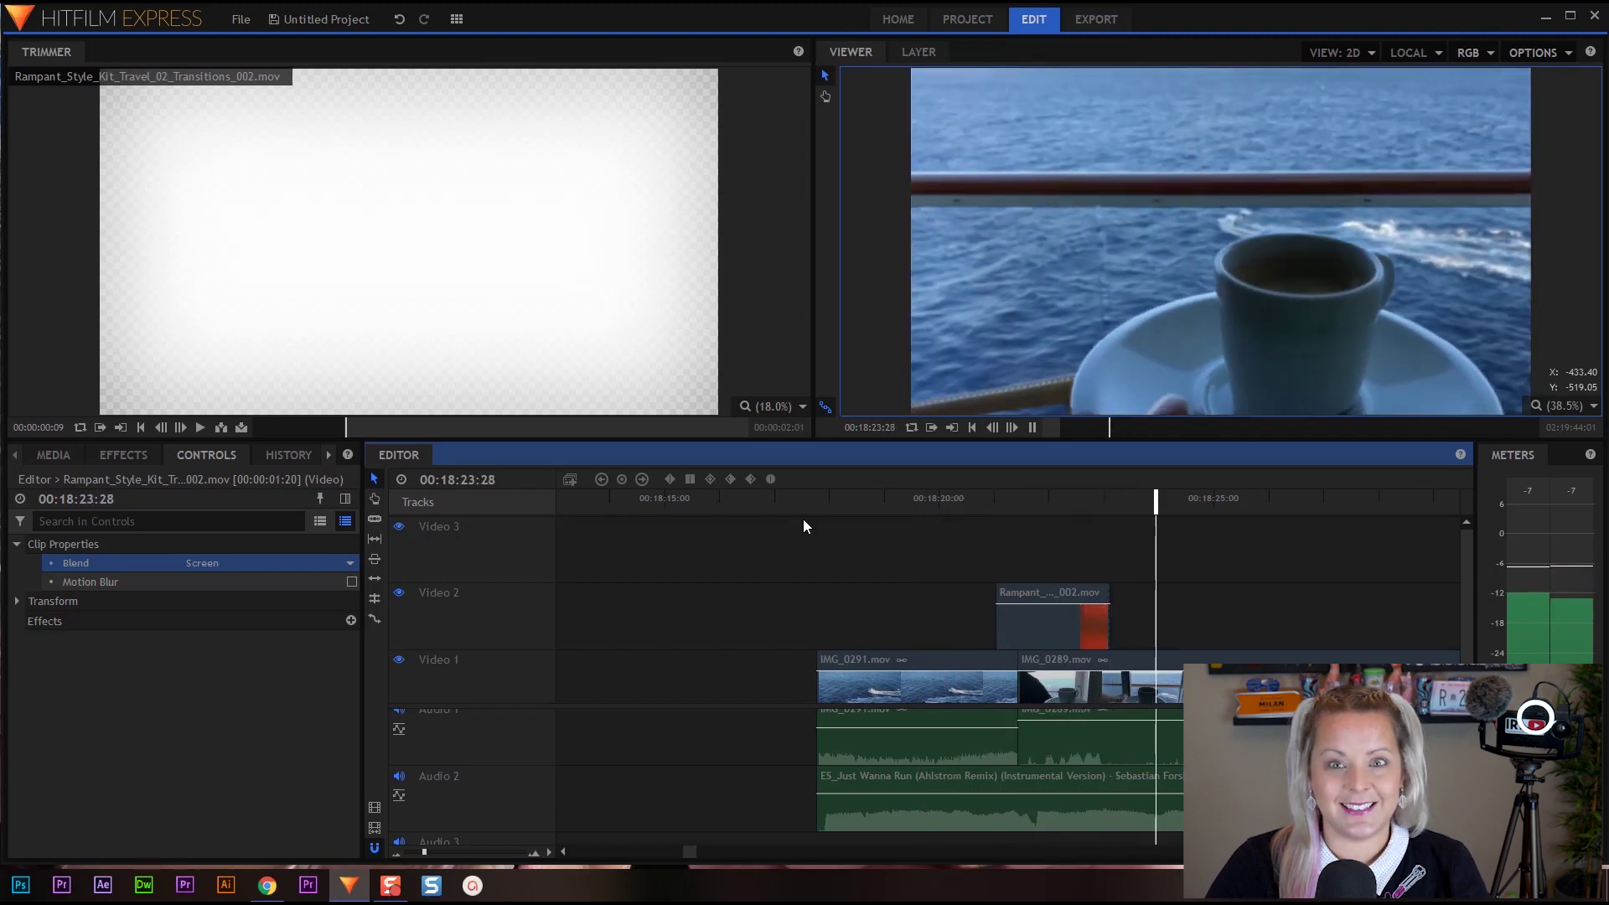
key("space")
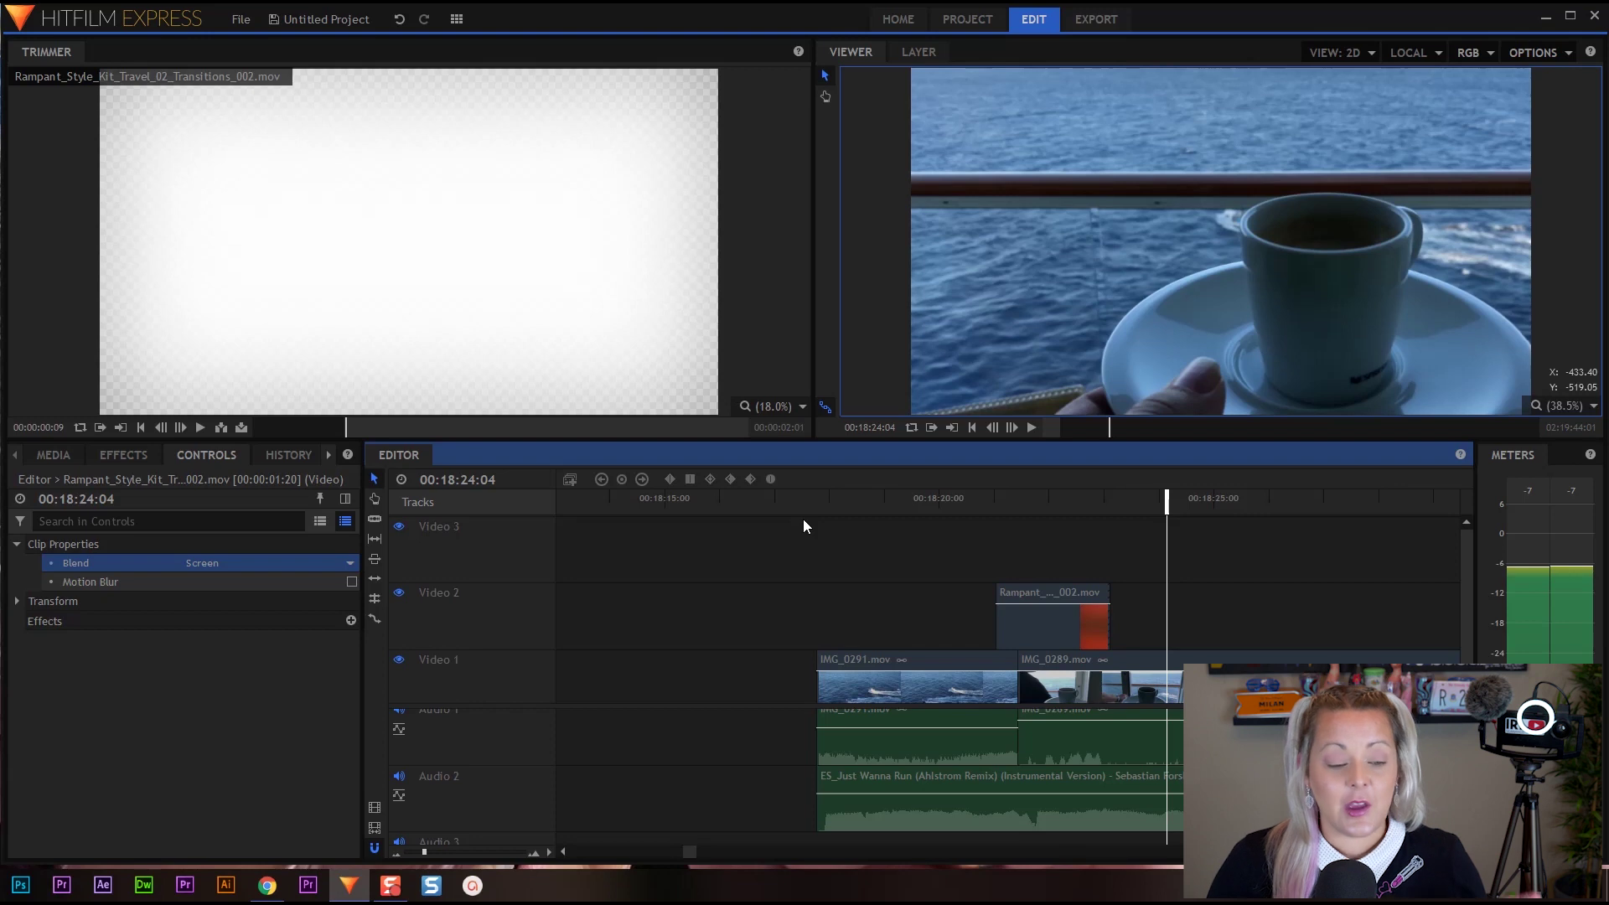